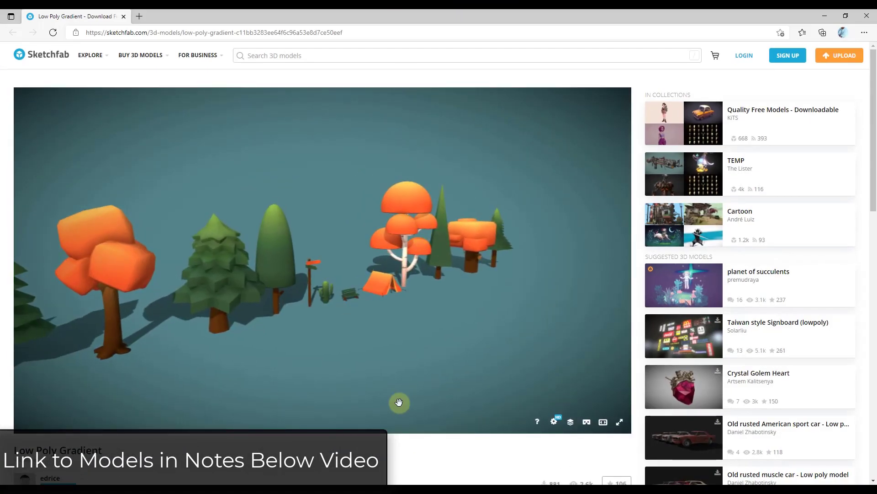
- Scroll Sketchfab's Low Poly Gradient page to its details: 9.2k triangles, 5k vertices, CC Attribution licence
scroll(399, 402, "down", 10)
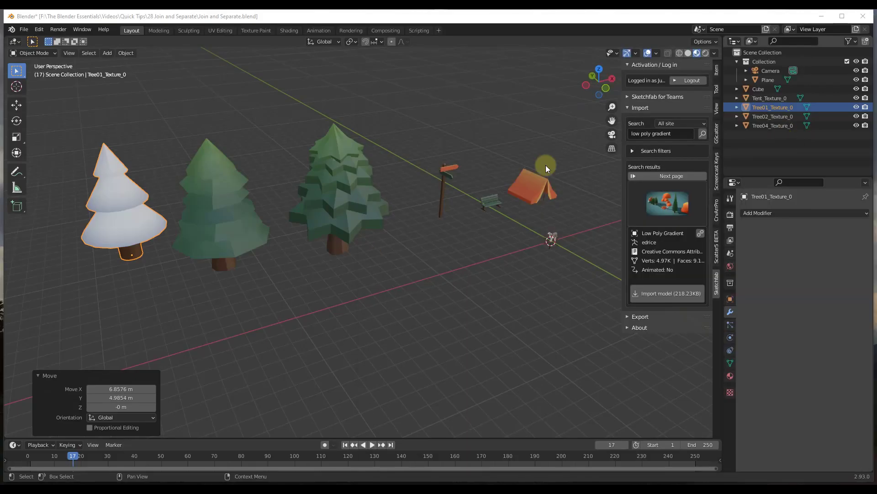
- Select the white, middle and right pine trees one by one to confirm they are separate objects
scroll(159, 217, "up", 3)
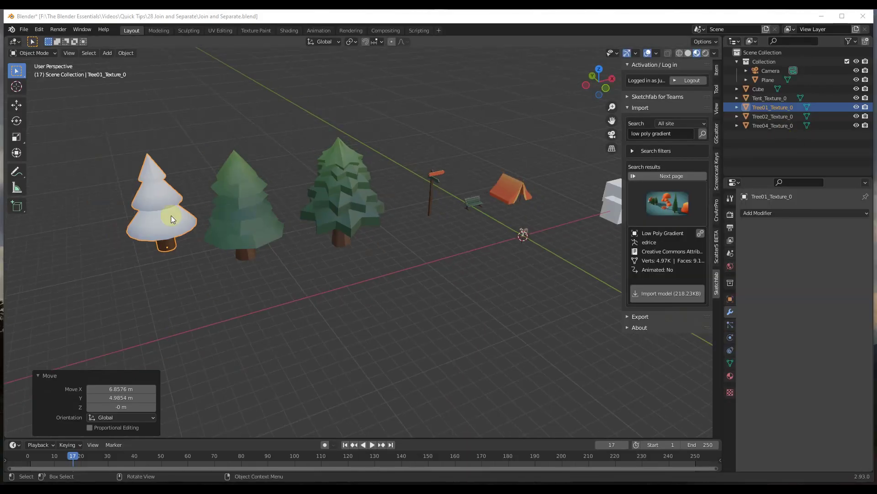
middle_click_drag(163, 216, 242, 199, "shift")
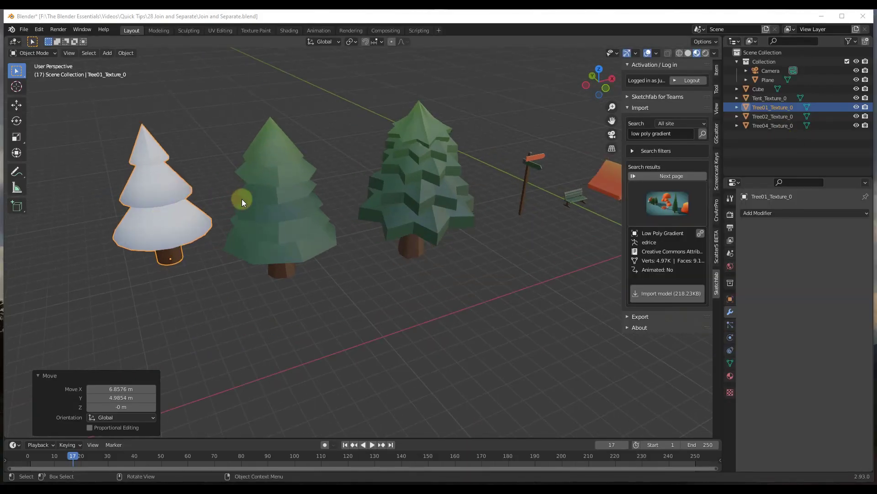
left_click(271, 196)
left_click(422, 200)
left_click(297, 216)
left_click(183, 204)
left_click(269, 206)
left_click(407, 203)
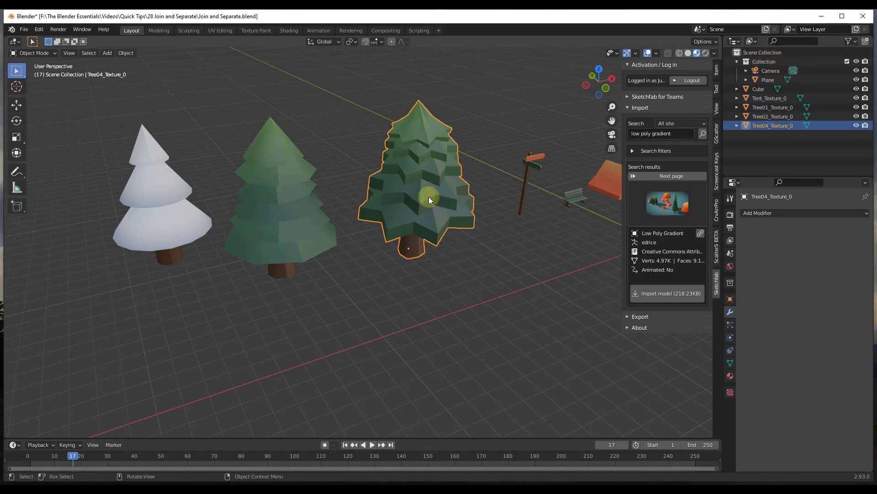
- Toggle Edit Mode on Tree04, then add Tree02 and Tree01 and edit all three together
mouse_move(423, 174)
middle_mouse_down()
mouse_move(432, 192)
mouse_move(421, 190)
middle_mouse_up()
key("Tab")
key("Tab")
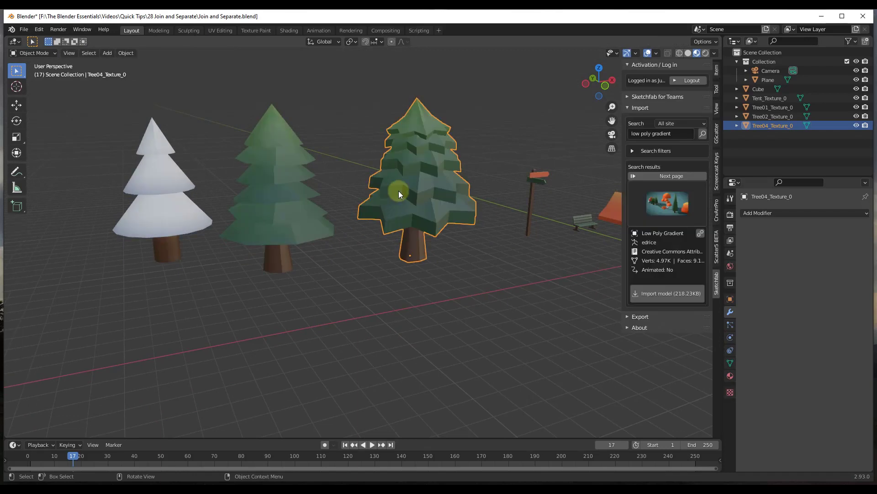
key("Tab")
key("Tab")
left_click(284, 202, "shift")
left_click(143, 192, "shift")
key("Tab")
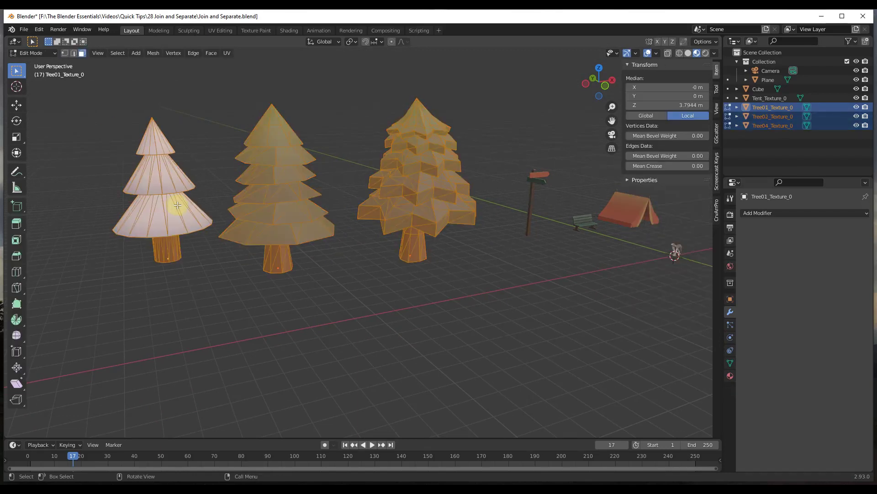
key("Tab")
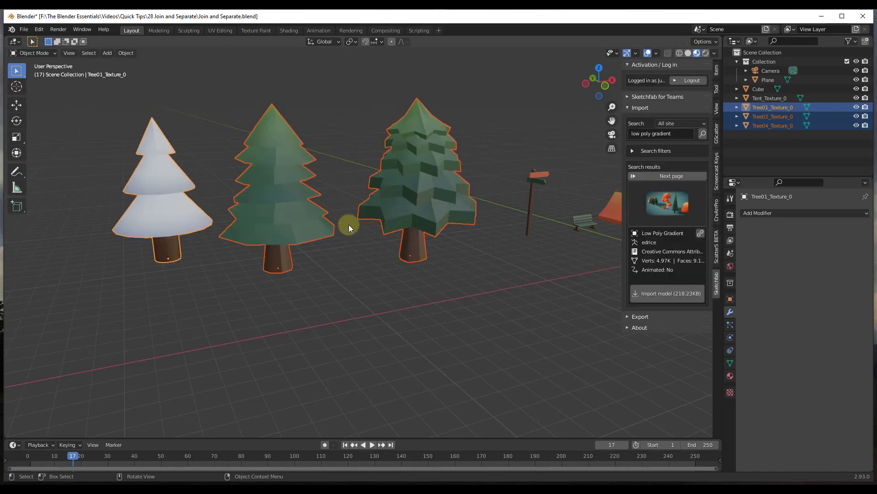
- Select the right, middle and white trees and join them with Ctrl+J into Tree01_Texture_0
left_click(361, 244)
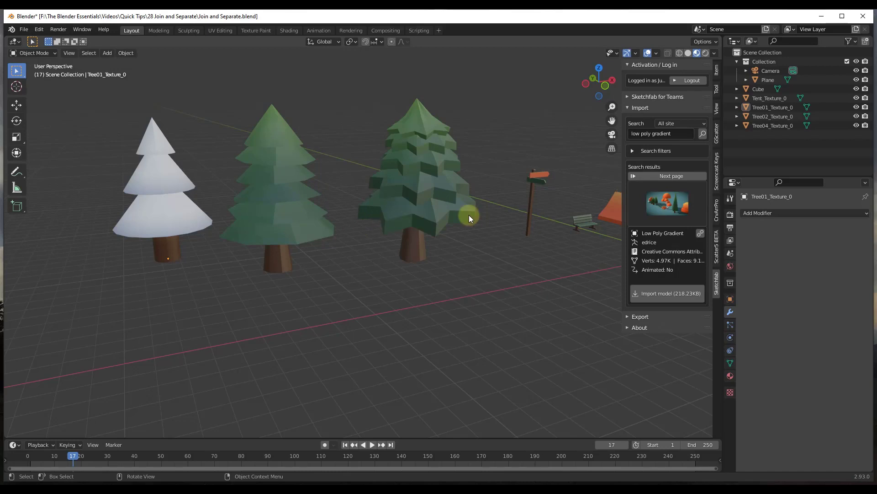
left_click(426, 189)
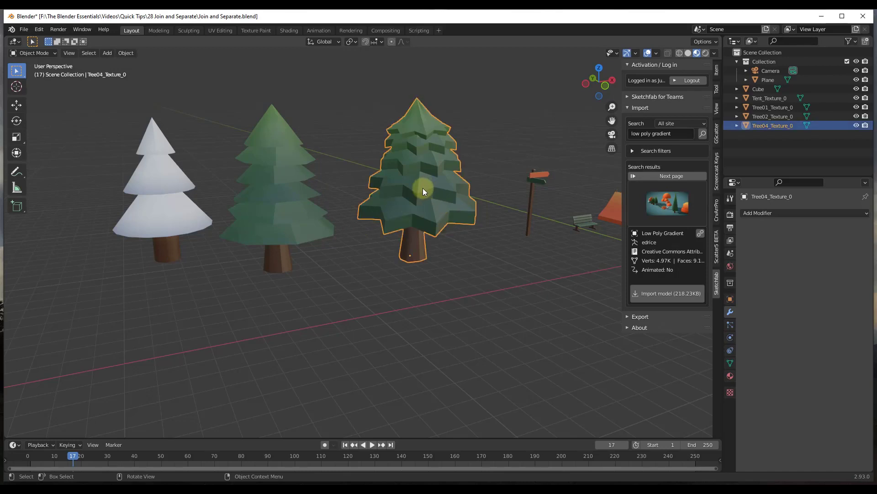
left_click(277, 186, "shift")
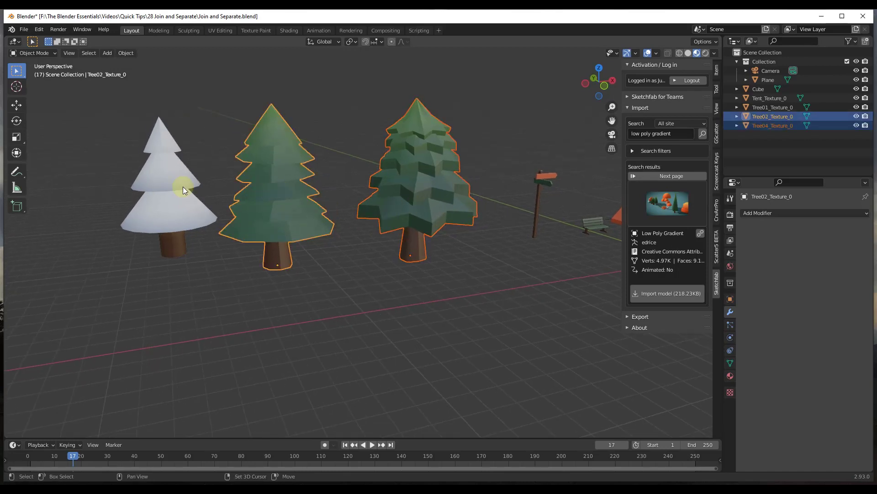
left_click(173, 184, "shift")
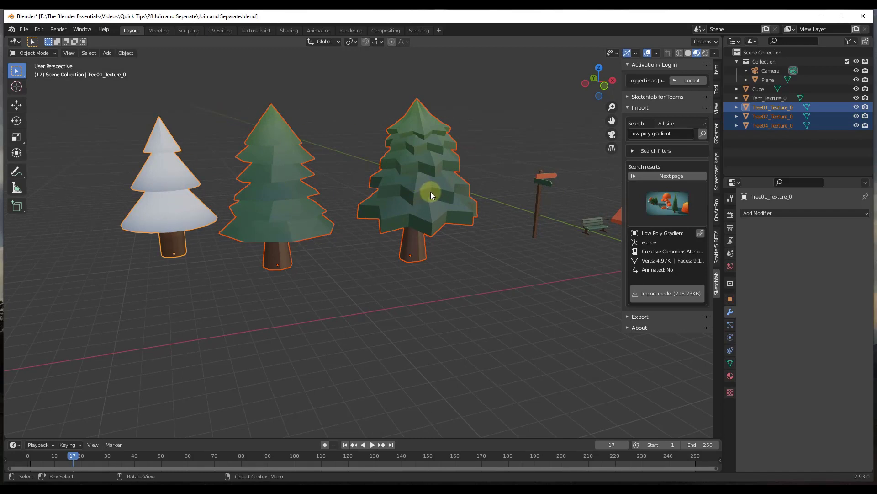
key("ctrl+j")
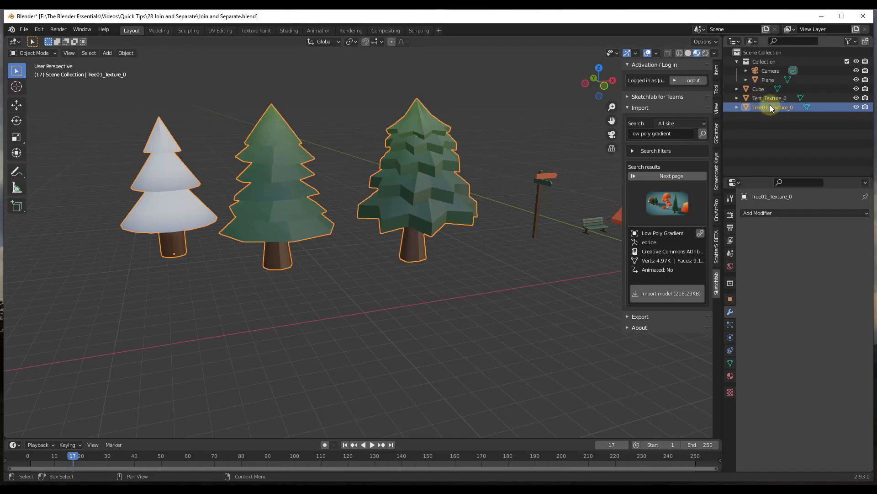
- Inspect Tree01_Texture_0 in the Outliner and test-move the joined trees, cancelling the move
left_click(737, 108)
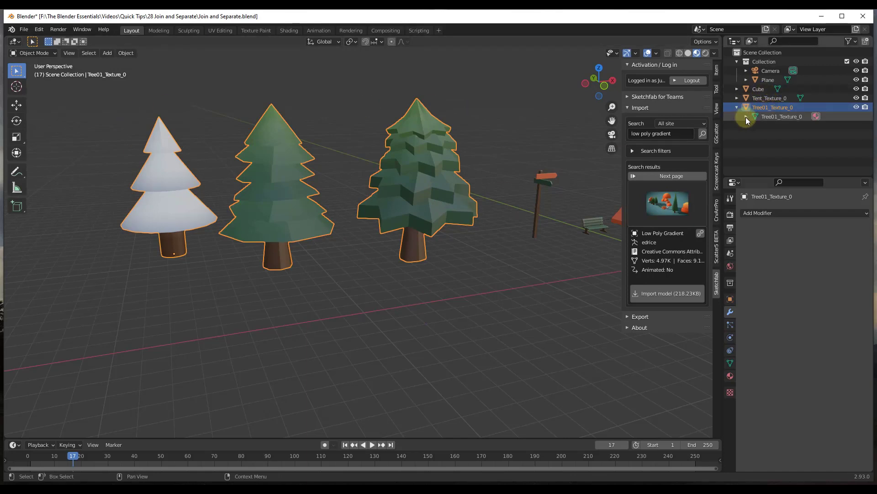
left_click(736, 108)
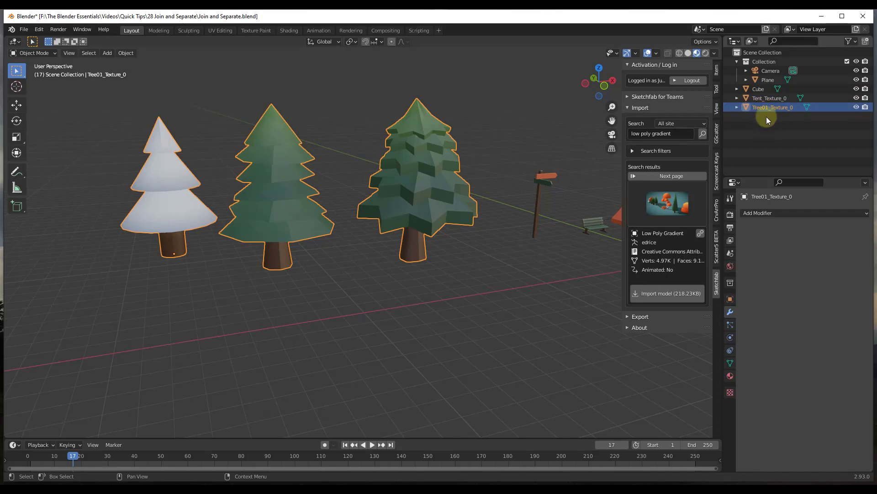
middle_click_drag(433, 176, 428, 205)
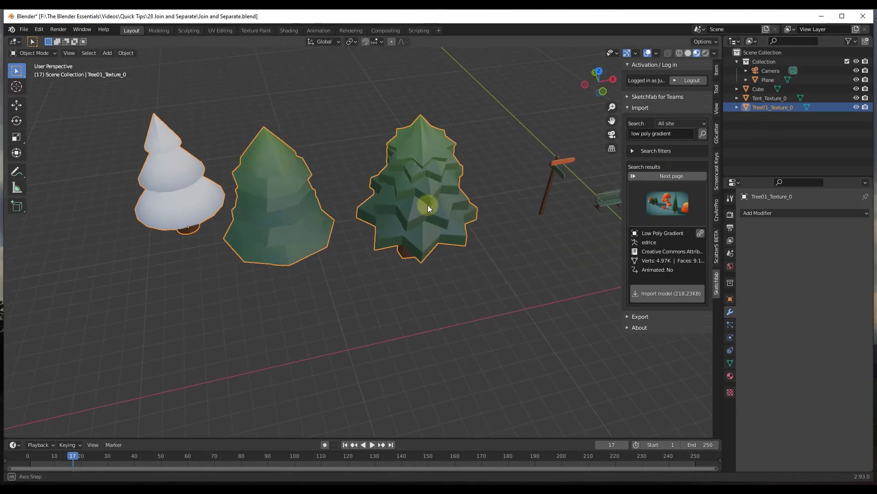
key("g")
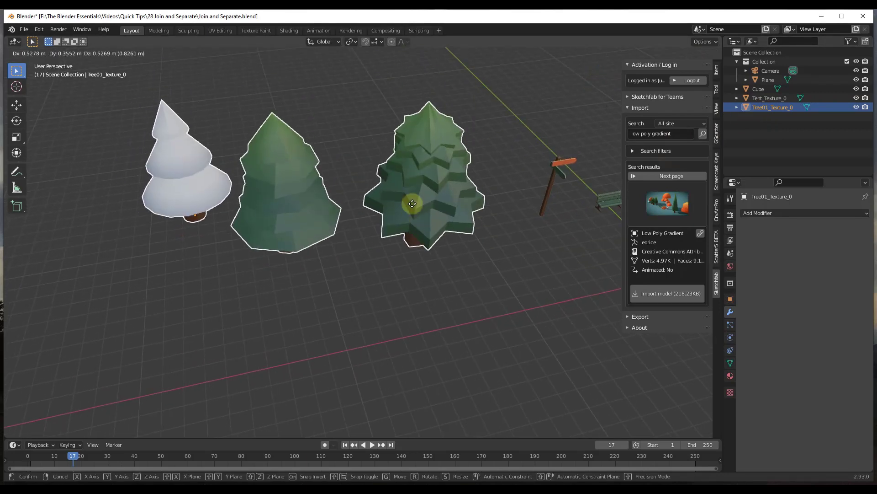
right_click(411, 197)
- Pick faces on the joined trees in Edit Mode, then turn the view toward the tent group
middle_click_drag(430, 257, 397, 211)
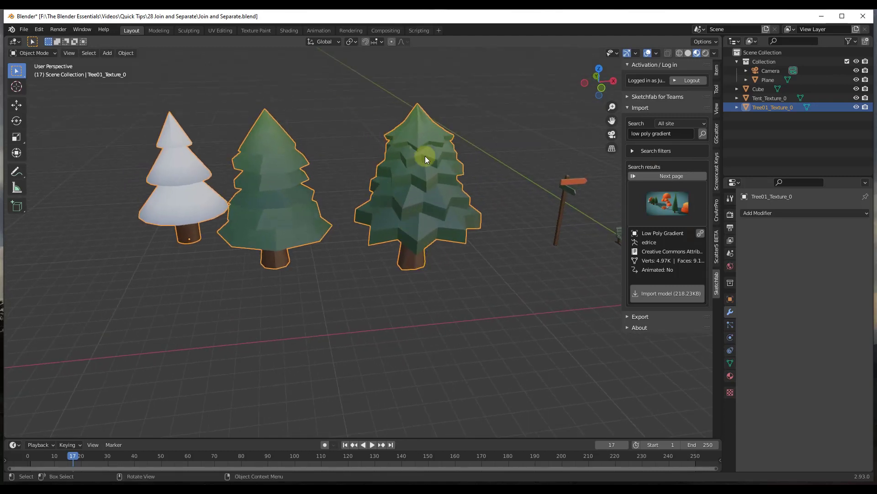
key("Tab")
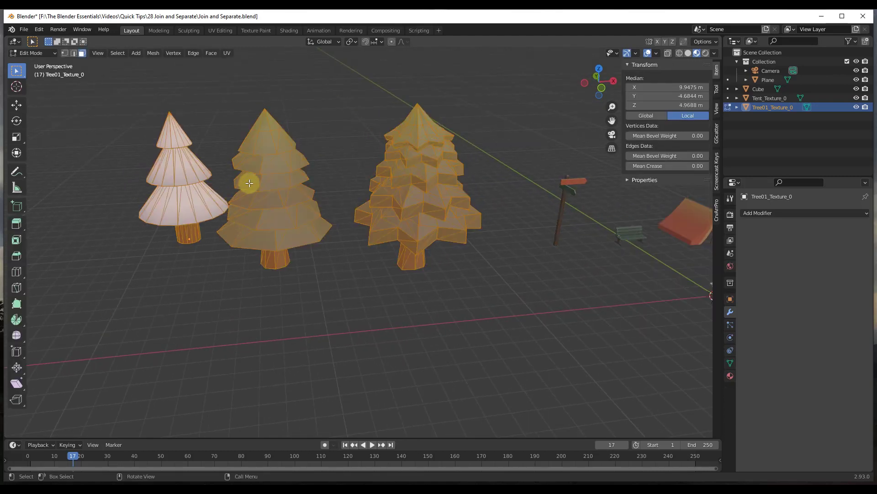
left_click(266, 189)
left_click(262, 141)
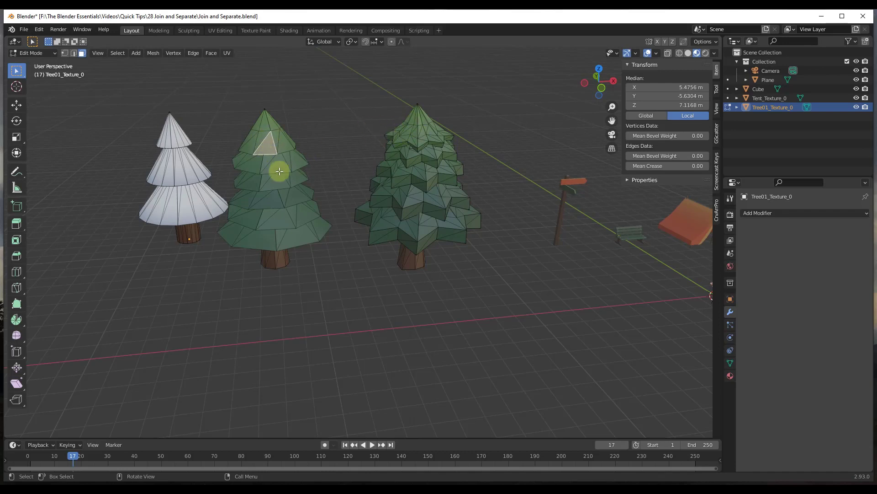
key("Tab")
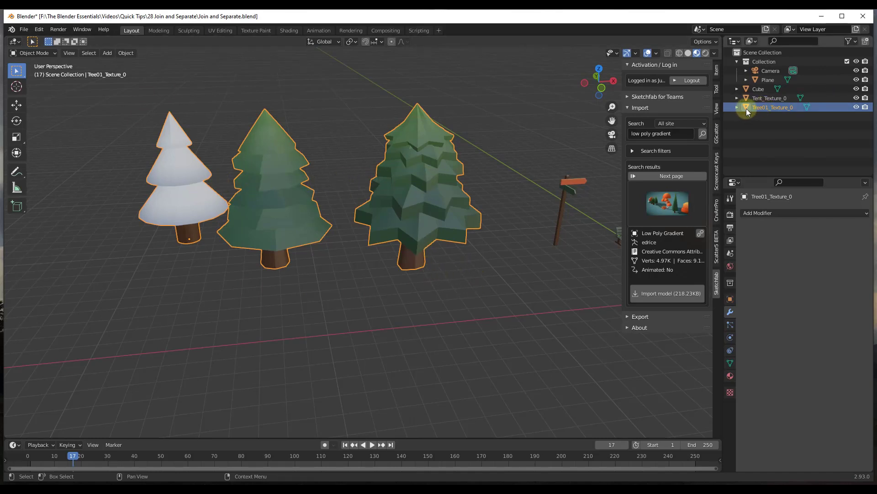
middle_click_drag(516, 192, 473, 194)
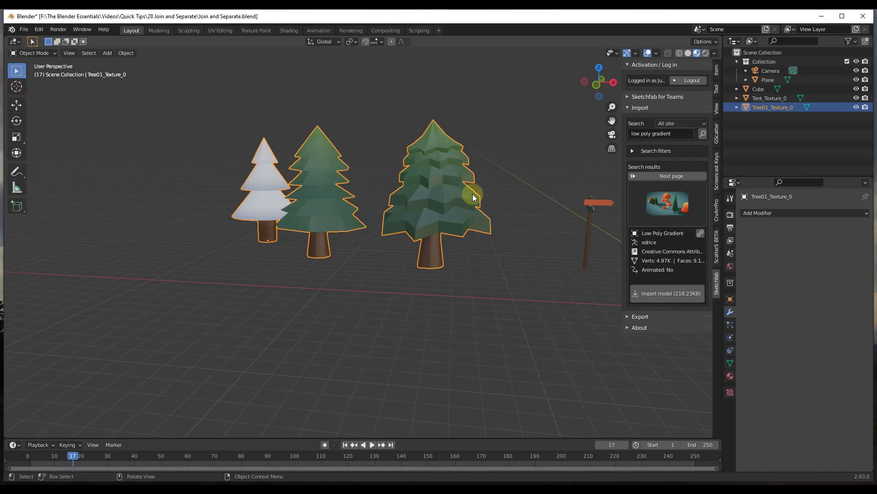
middle_click_drag(462, 201, 468, 121)
left_click(440, 145)
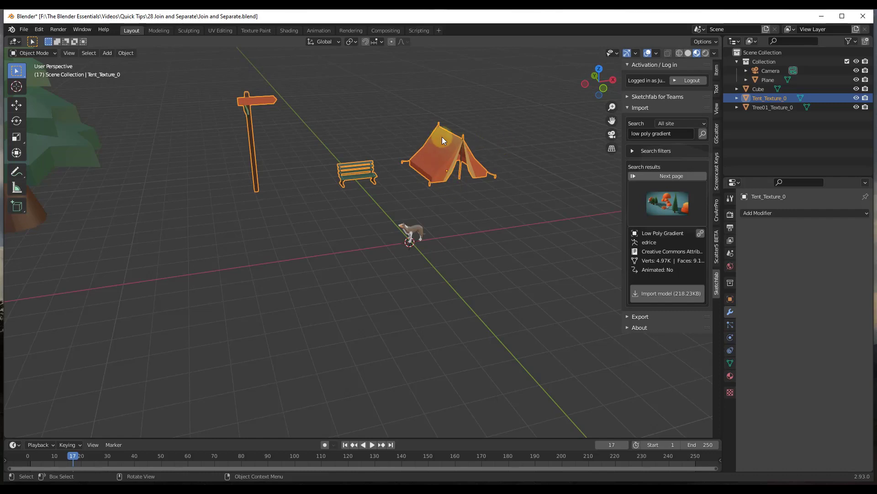
- In Edit Mode on Tent_Texture_0, switch to Wireframe shading and box-select the tent's geometry
middle_click_drag(443, 136, 450, 225)
key("Tab")
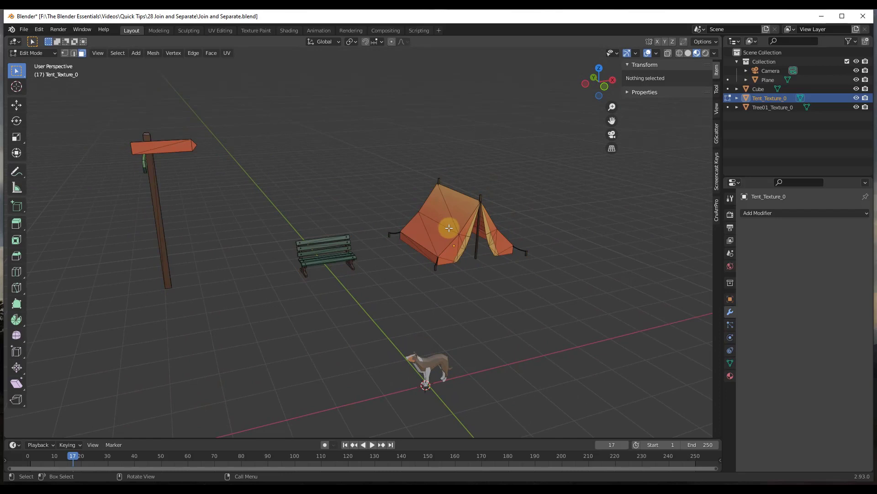
key("z")
key("super")
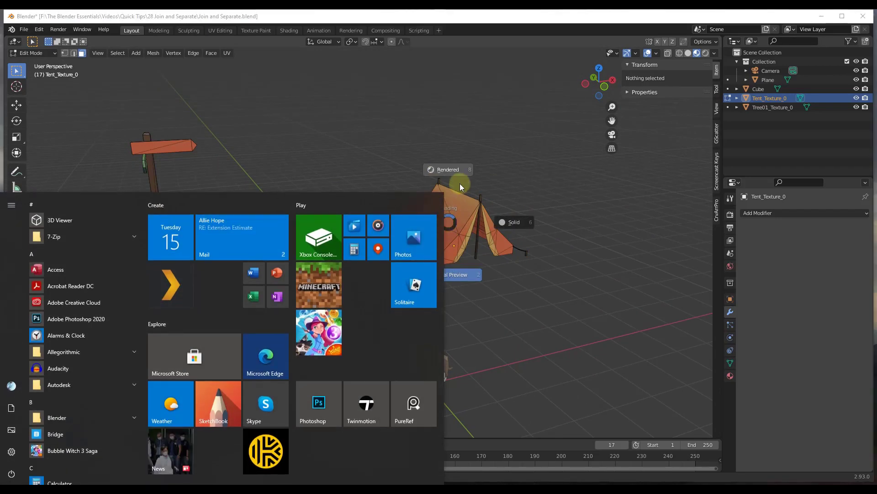
left_click(460, 183)
key("z")
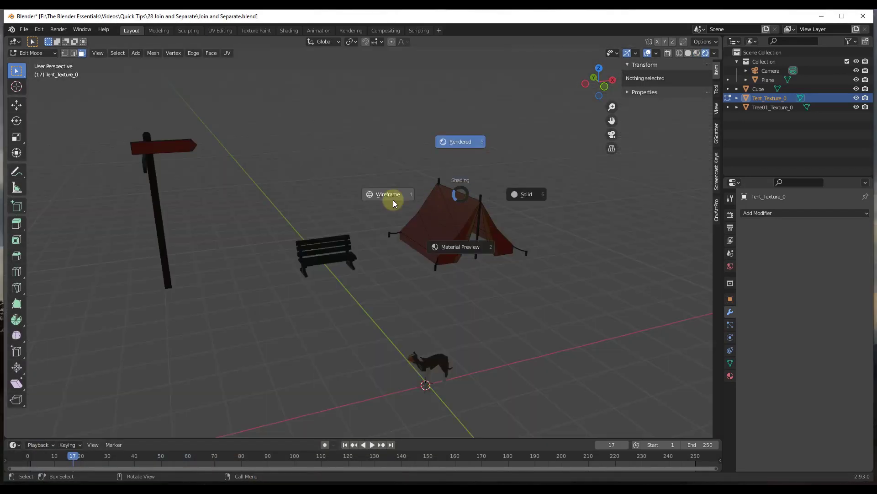
left_click(389, 196)
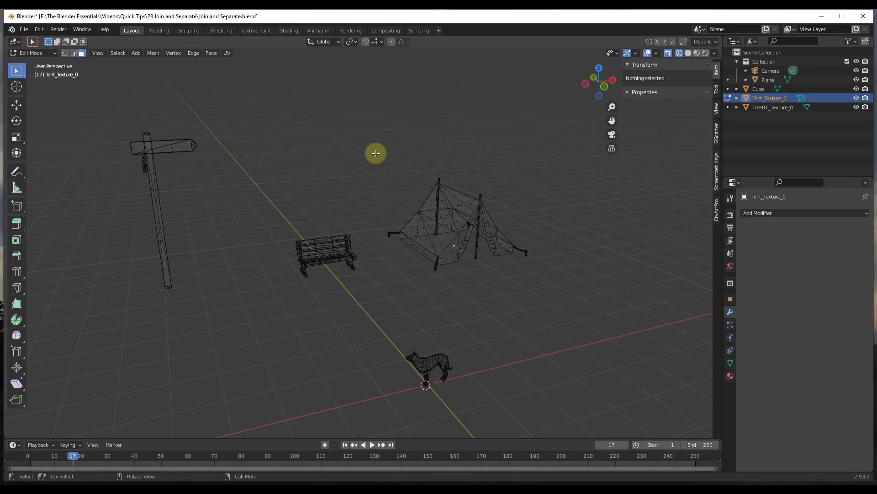
left_click_drag(376, 153, 596, 279)
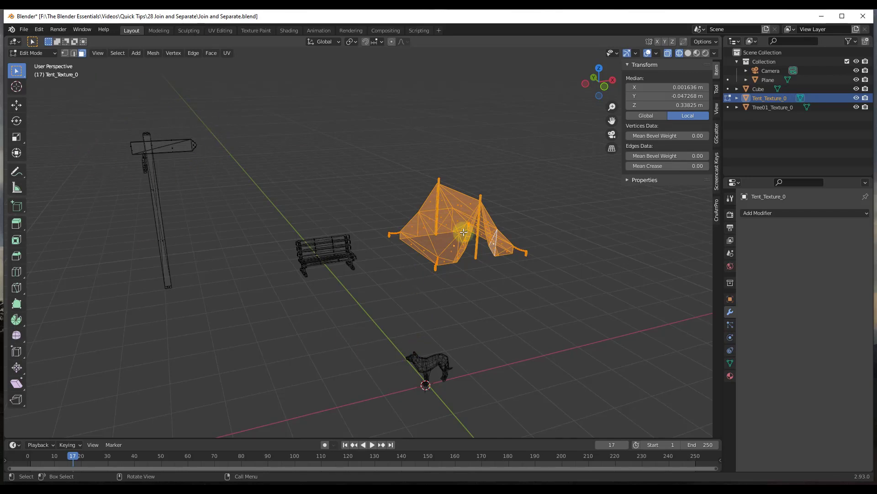
- Separate the selected tent geometry by Selection into the new object Tent_Texture_0.001
left_click(152, 53)
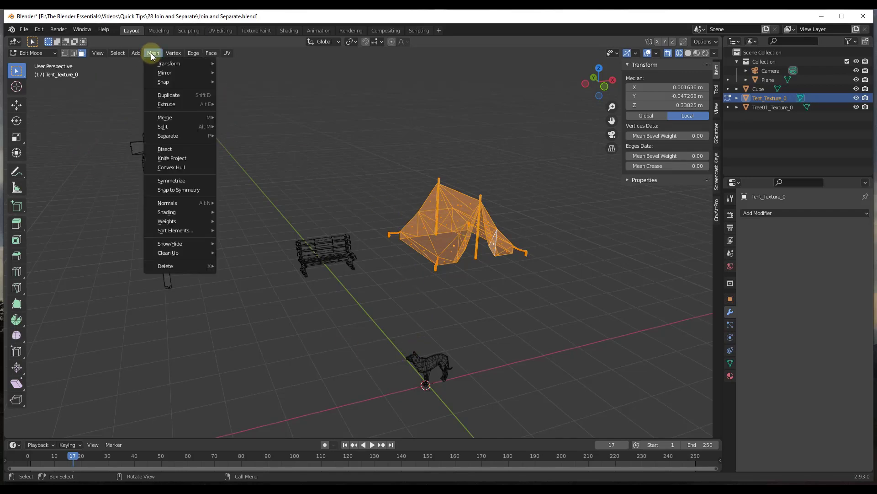
mouse_move(169, 133)
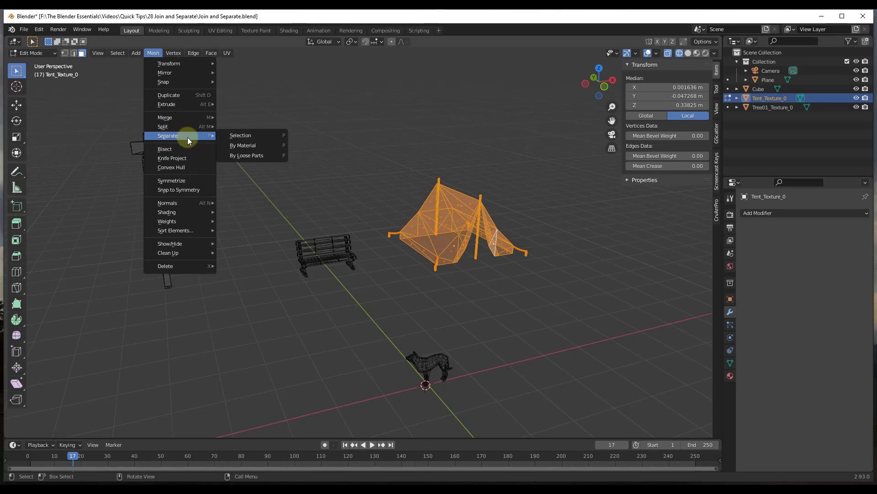
key("p")
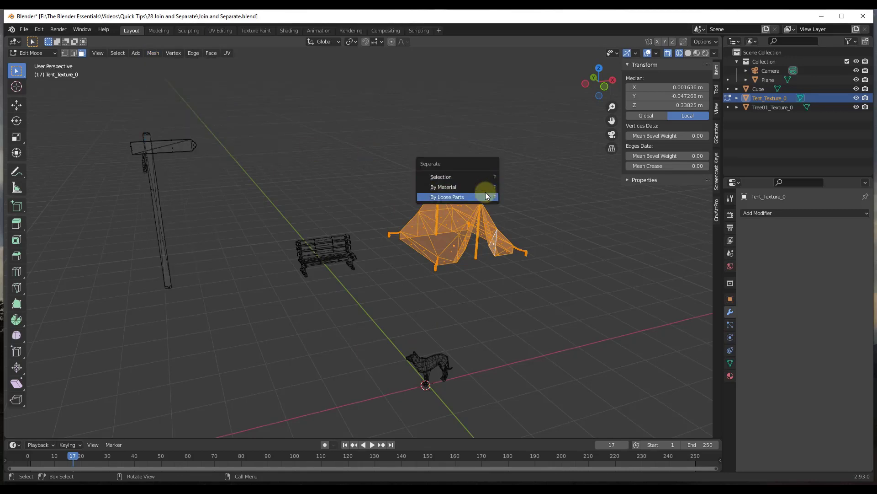
left_click(466, 177)
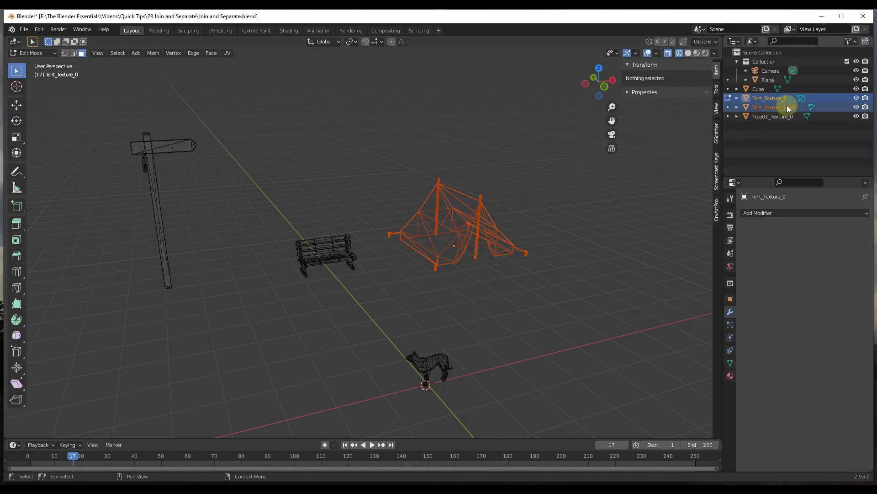
- Back in Object Mode, select the tent and switch the viewport to Material Preview
key("Tab")
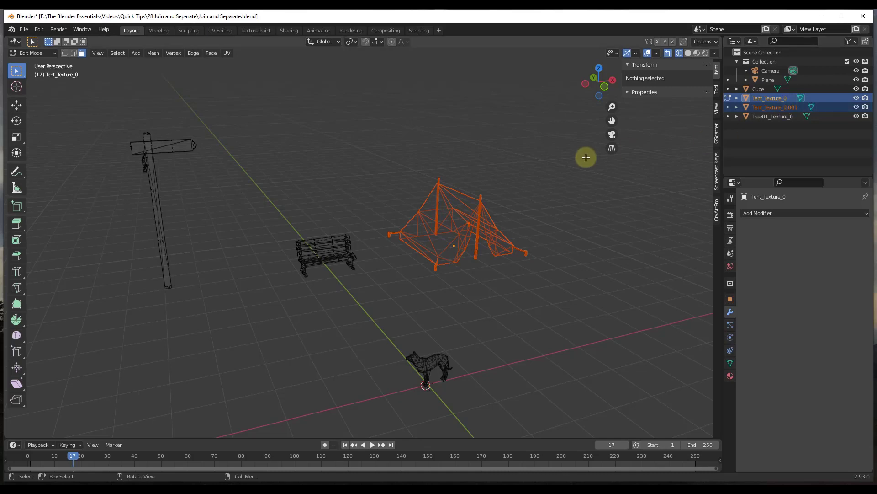
left_click(482, 231)
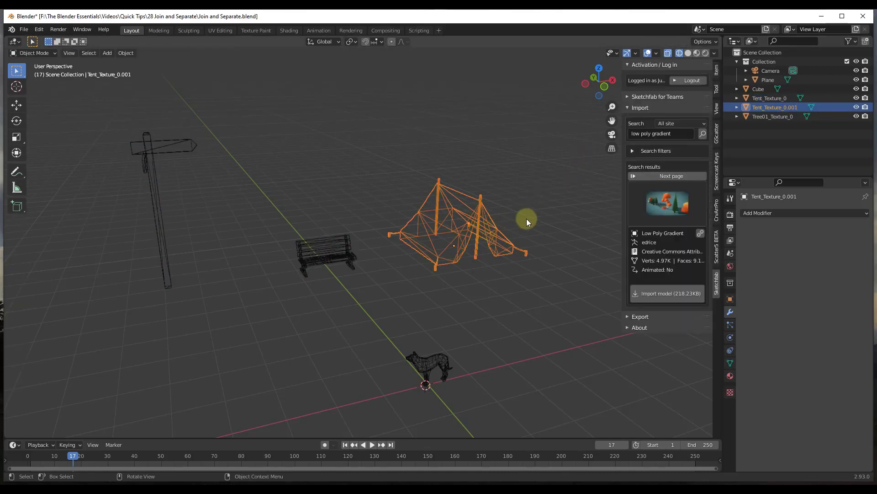
key("z")
left_click(527, 272)
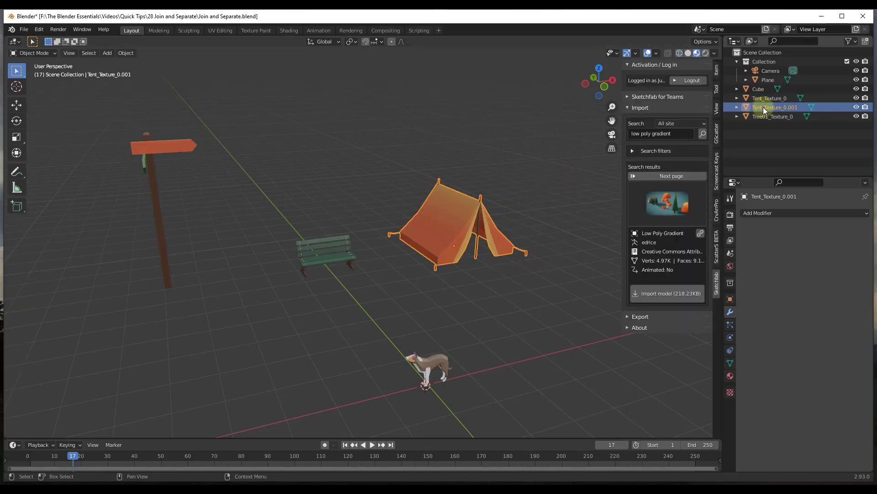
- Rename the separated object to Tent in the Outliner and select the bench and signpost object
double_click(763, 107)
type("To")
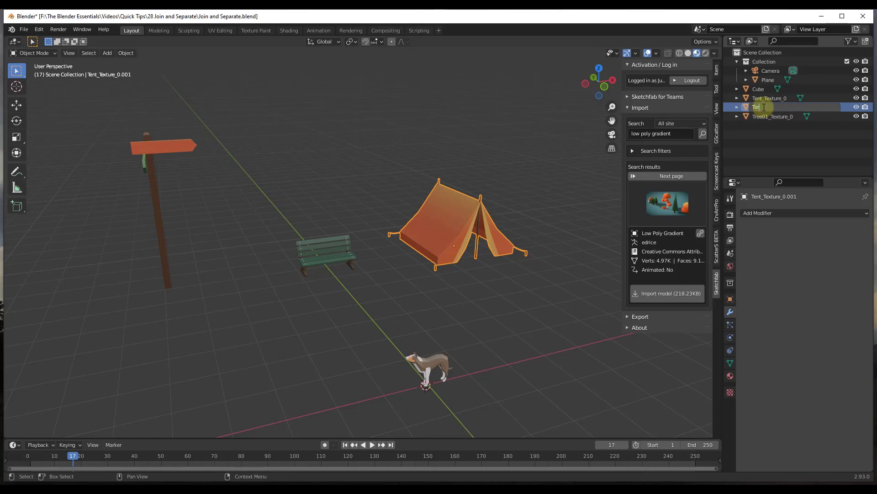
type("nt")
key("Return")
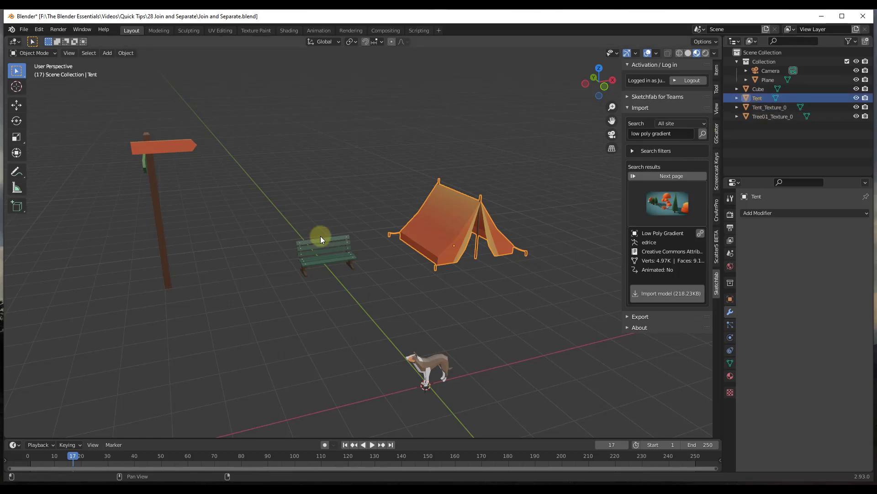
left_click(309, 252)
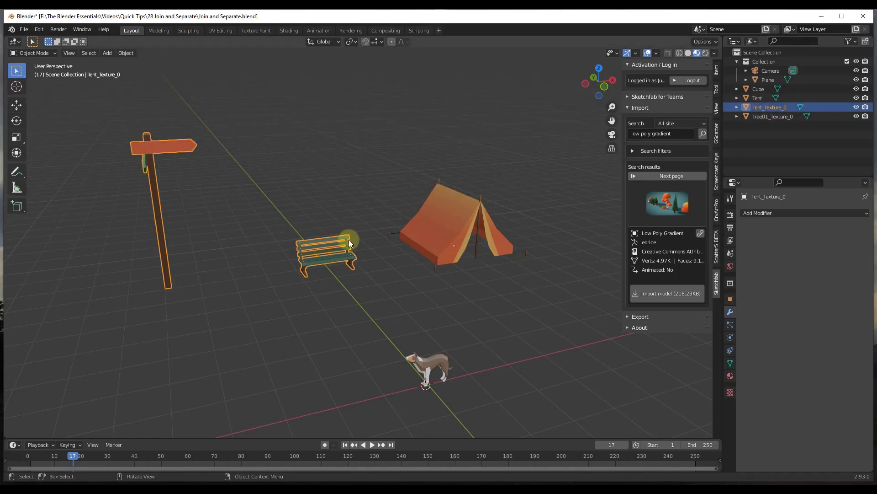
- In Wireframe Edit Mode, box-select the bench and separate it by Selection into its own object
key("Tab")
key("z")
left_click(208, 234)
left_click_drag(292, 211, 369, 284)
key("p")
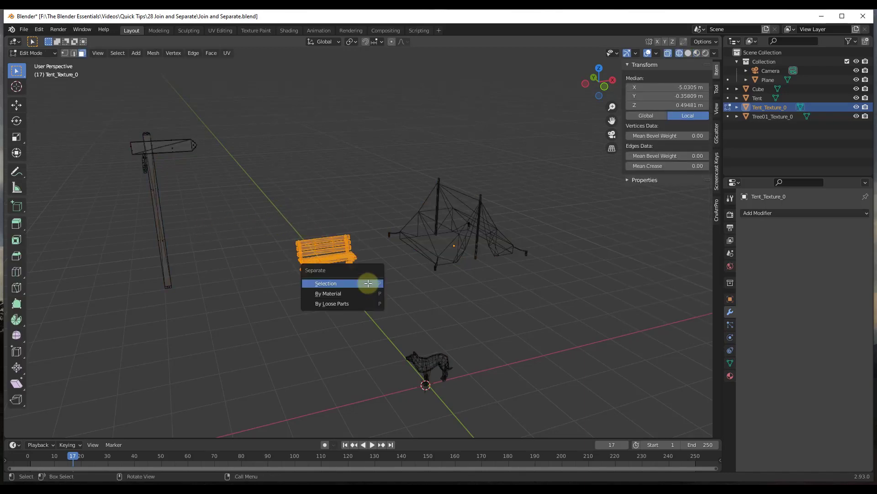
left_click(335, 282)
- Return to Material Preview in Object Mode and rename the separated object Bench
key("Tab")
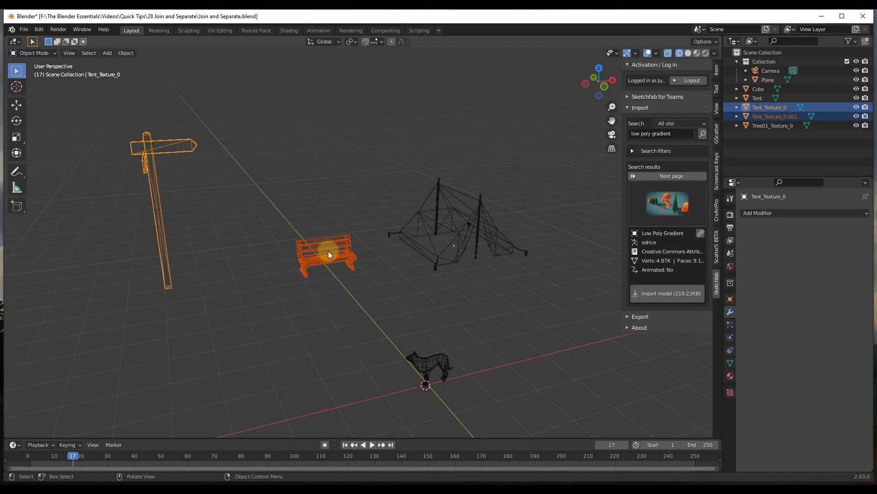
left_click(328, 251)
key("z")
left_click(329, 302)
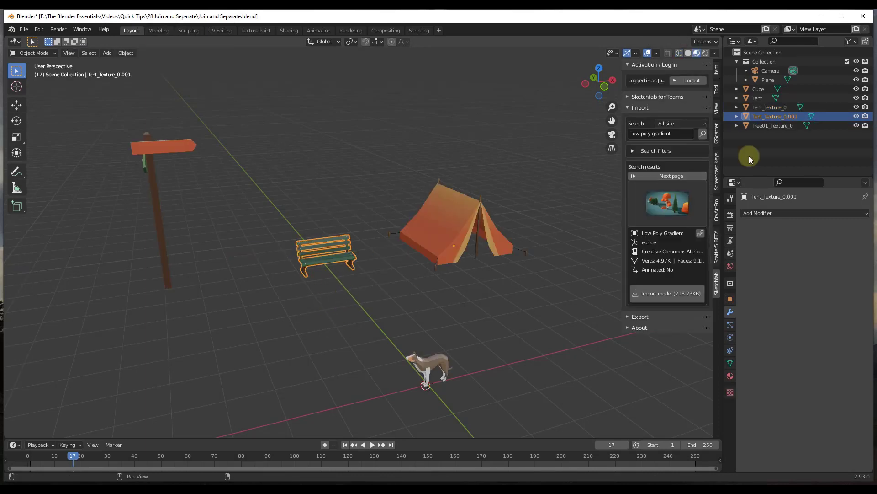
double_click(773, 117)
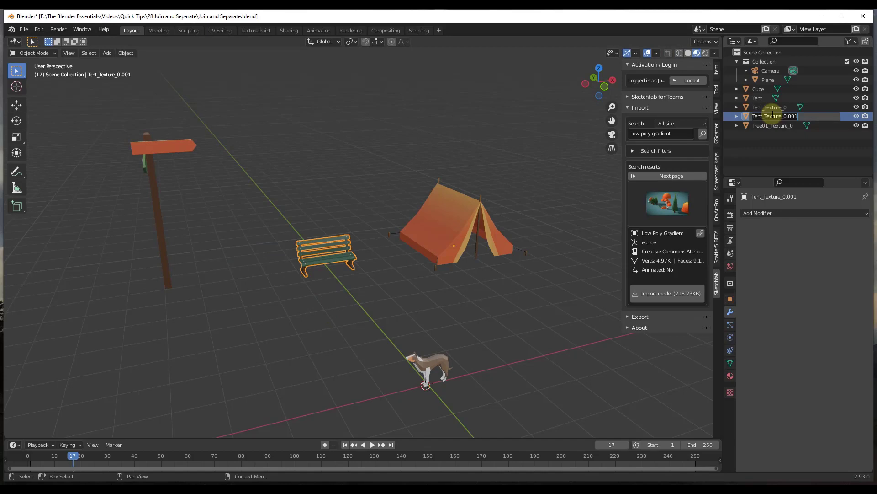
type("Bench")
key("Return")
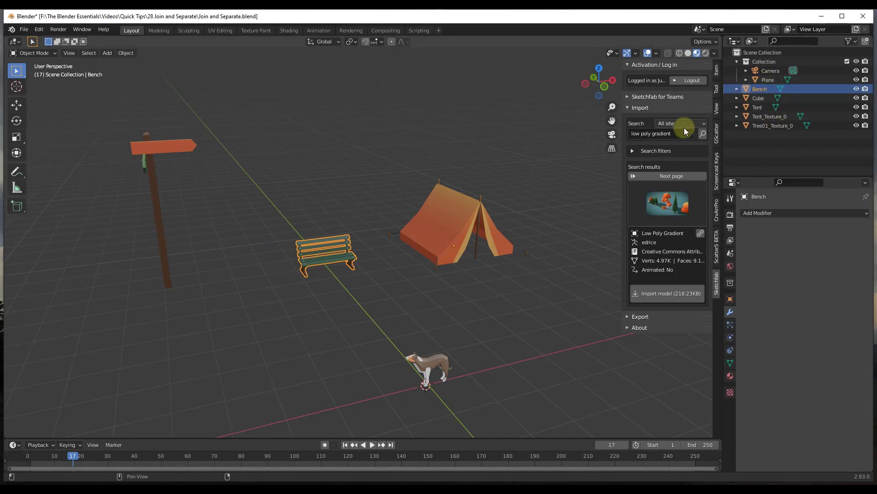
- Bring the trees into view, select the joined trees object and enter Edit Mode
scroll(504, 192, "down", 5)
middle_click_drag(509, 183, 304, 173)
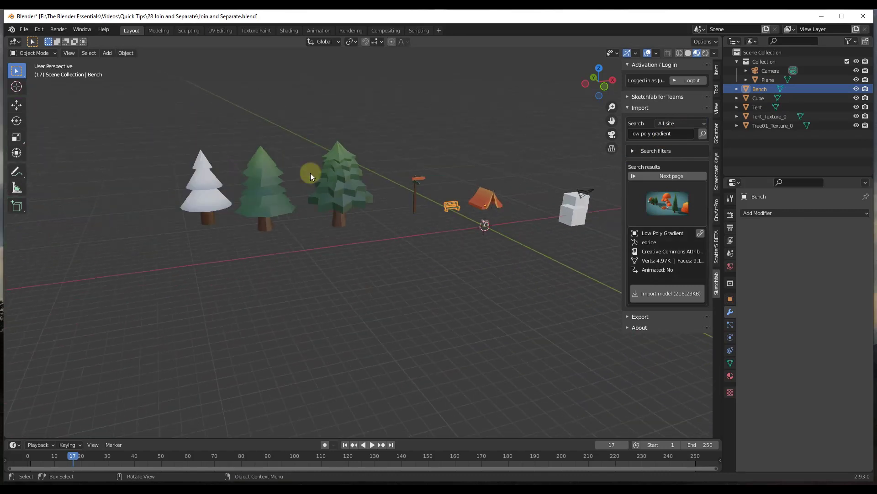
scroll(257, 188, "up", 1)
left_click(256, 189)
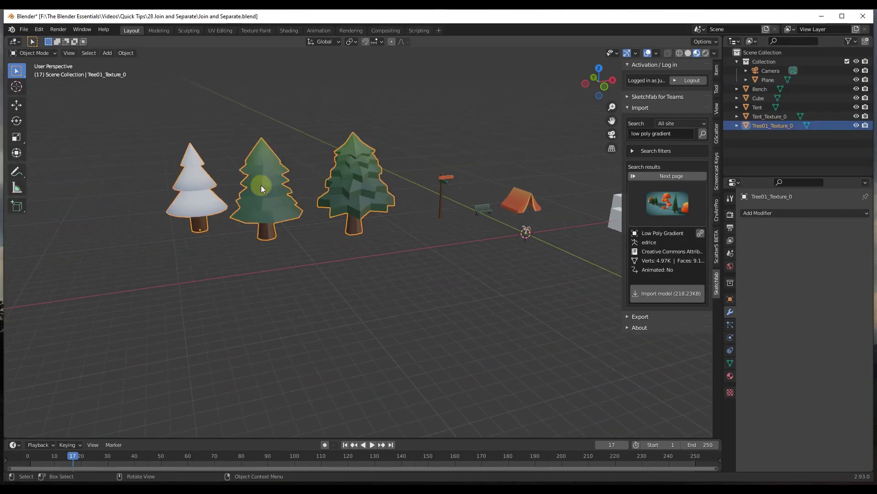
key("Tab")
- Select all tree geometry and separate it By Loose Parts, then return to Object Mode
middle_click_drag(308, 167, 277, 172)
key("a")
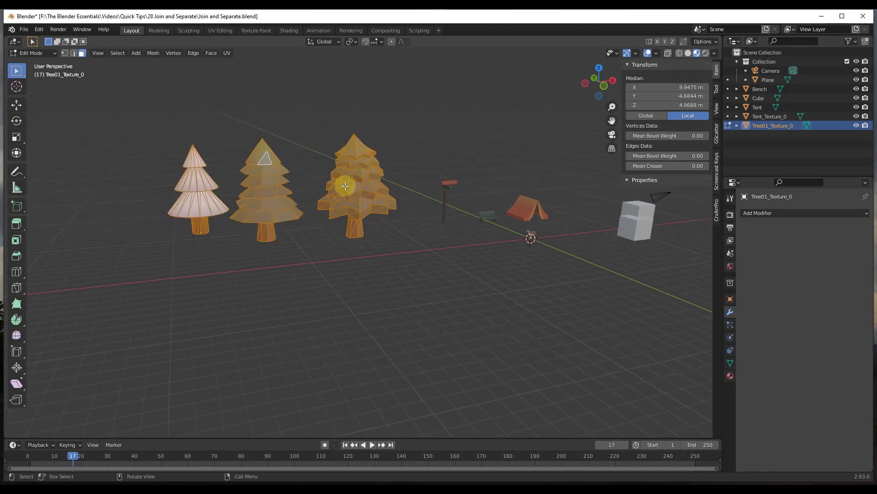
key("p")
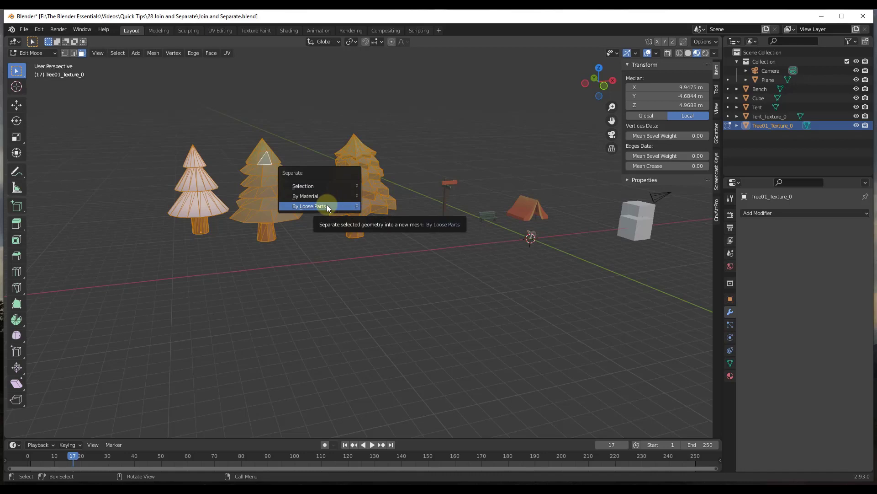
left_click(309, 206)
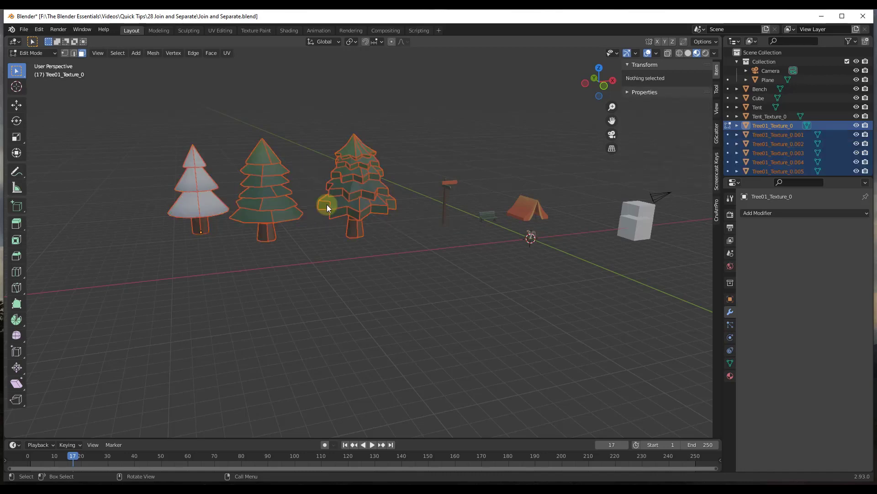
key("Tab")
- Select individual tiers and top cones of the trees to confirm each is now a separate object
scroll(352, 190, "up", 5)
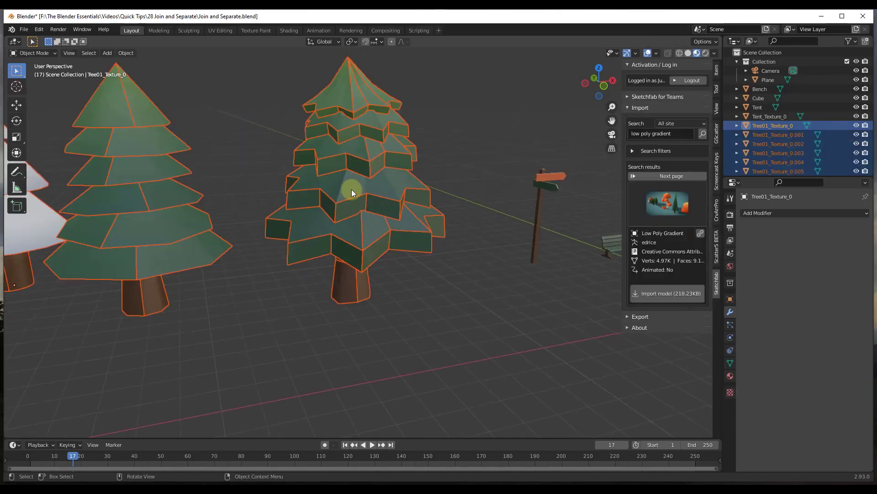
left_click(351, 189)
left_click(363, 123)
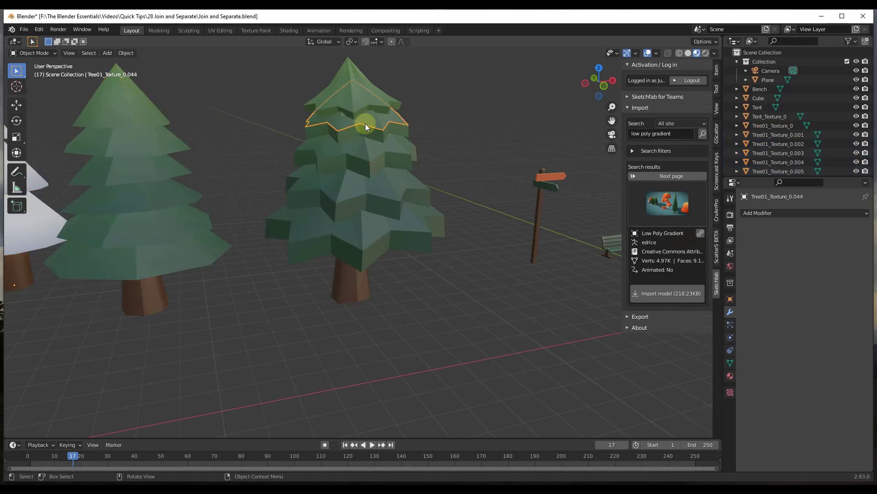
left_click(357, 87)
scroll(360, 104, "down", 3)
mouse_move(377, 126)
middle_mouse_down()
mouse_move(322, 125)
mouse_move(405, 123)
mouse_move(388, 115)
middle_mouse_up()
scroll(221, 126, "up", 3)
left_click(221, 126)
left_click(245, 116)
scroll(233, 137, "down", 5)
scroll(307, 150, "up", 4)
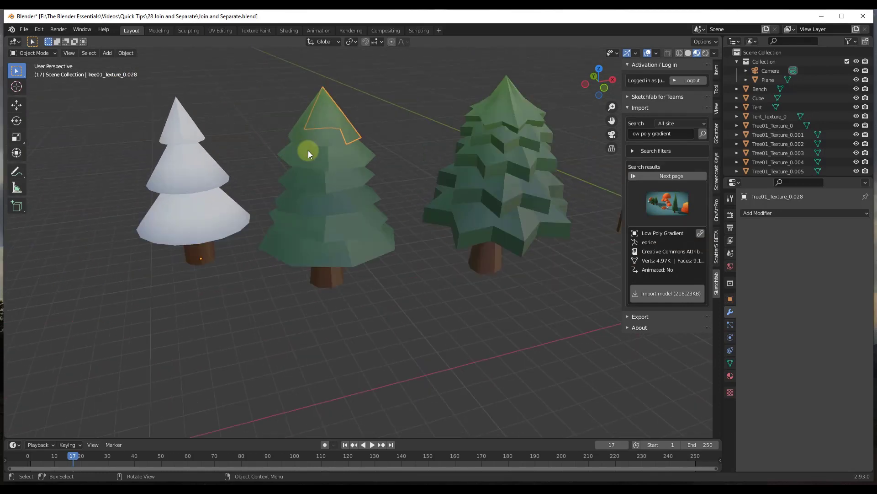
left_click(342, 181)
left_click(306, 176)
left_click(314, 203)
left_click(350, 202)
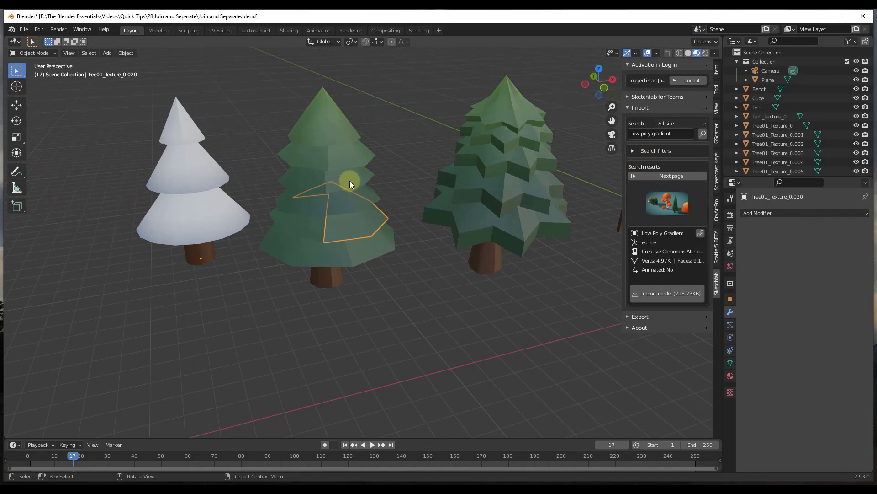
left_click(350, 199)
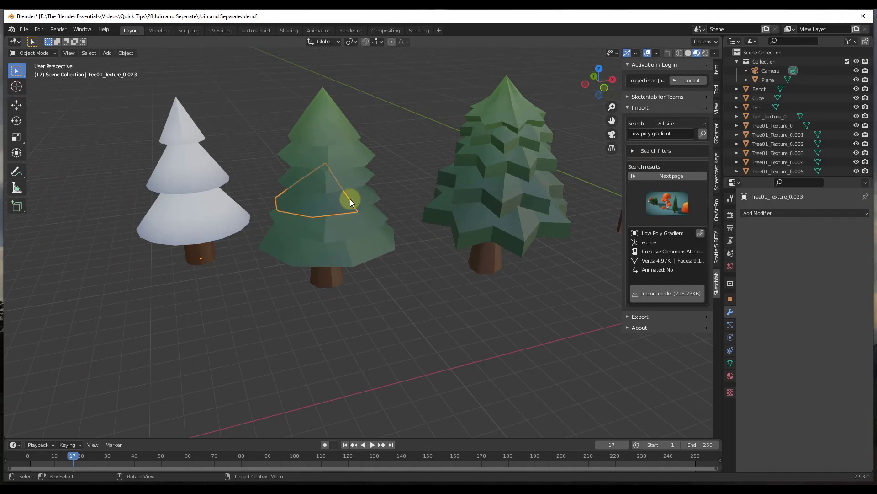
left_click(350, 199)
scroll(790, 126, "down", 2)
scroll(791, 123, "down", 10)
left_click(374, 217)
left_click(366, 218)
left_click(366, 217)
left_click(365, 218)
left_click(365, 217)
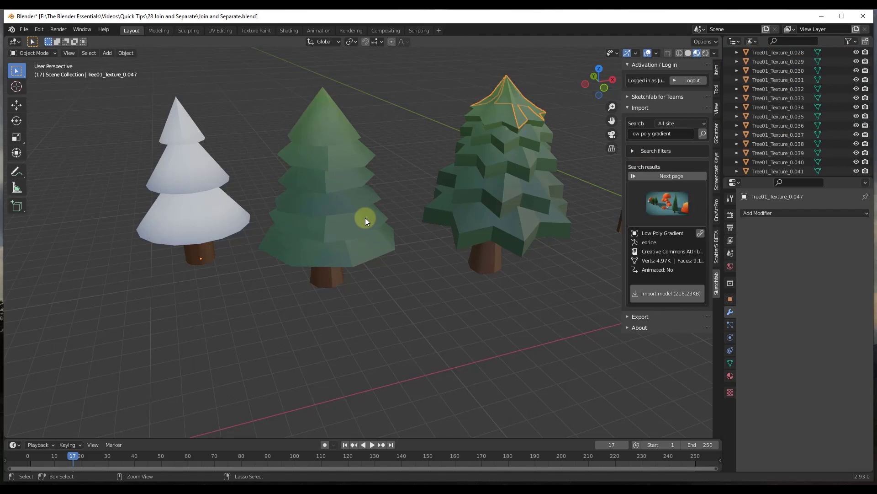
left_click(366, 217)
left_click(365, 217)
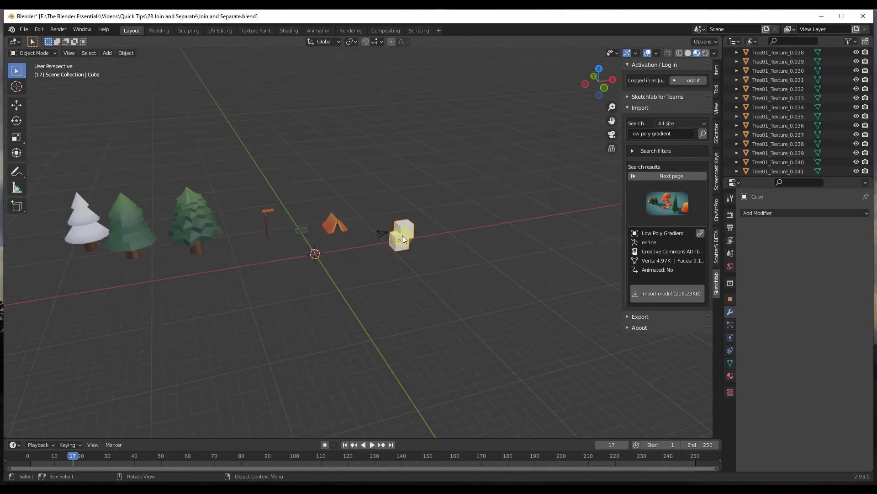
- Move the Cube 8.1559 m along the X axis, then enter Edit Mode on its mesh
key("g")
key("x")
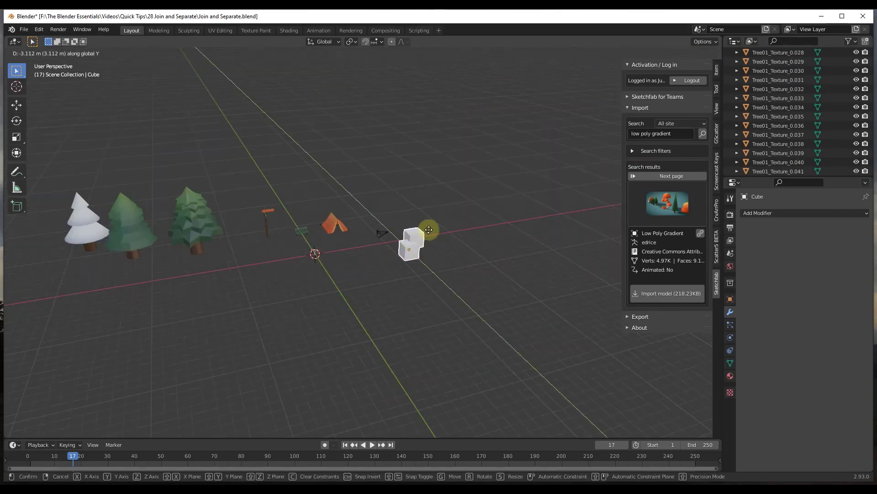
left_click(452, 219)
scroll(482, 227, "up", 3)
middle_click_drag(482, 227, 411, 232)
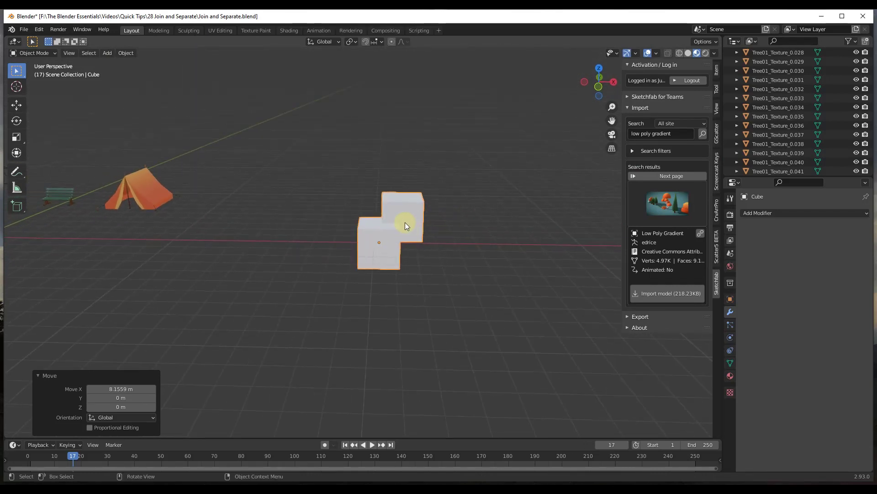
key("Tab")
scroll(416, 202, "up", 2)
middle_click_drag(420, 206, 415, 229)
- Add a 32-vertex cylinder to the Cube mesh and slide it along X beside the blocks
key("shift+a")
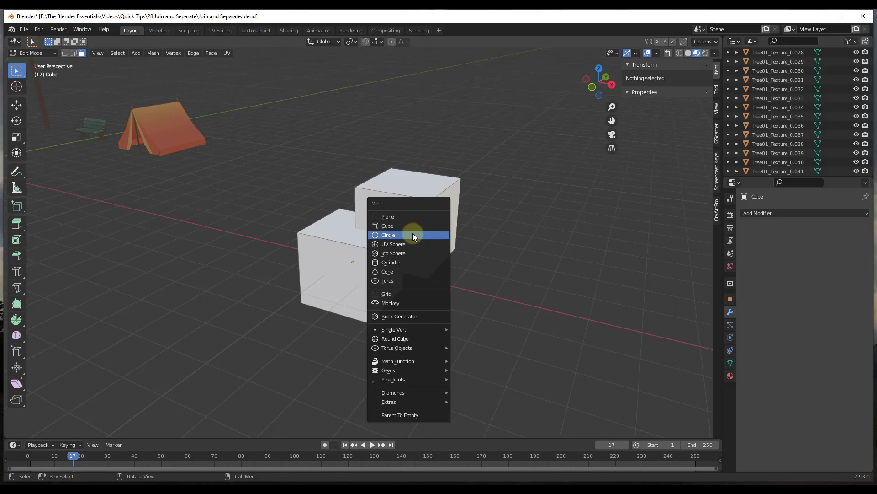
left_click(384, 260)
key("g")
key("x")
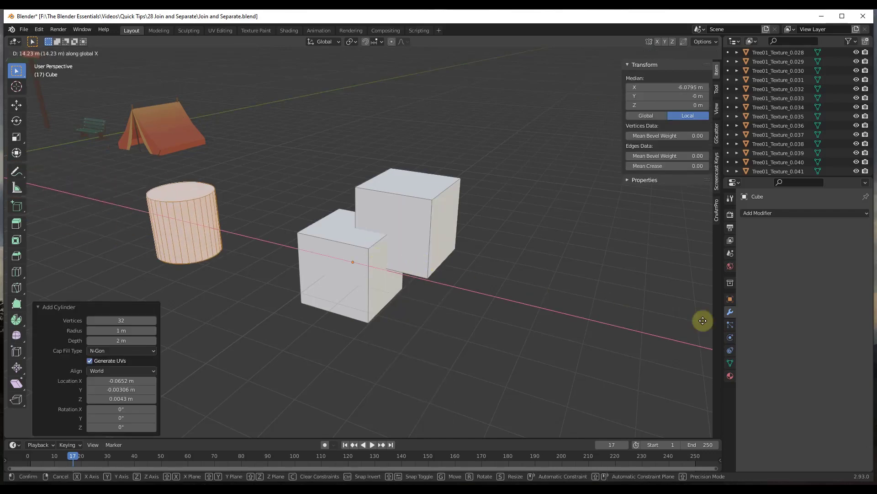
left_click(153, 337)
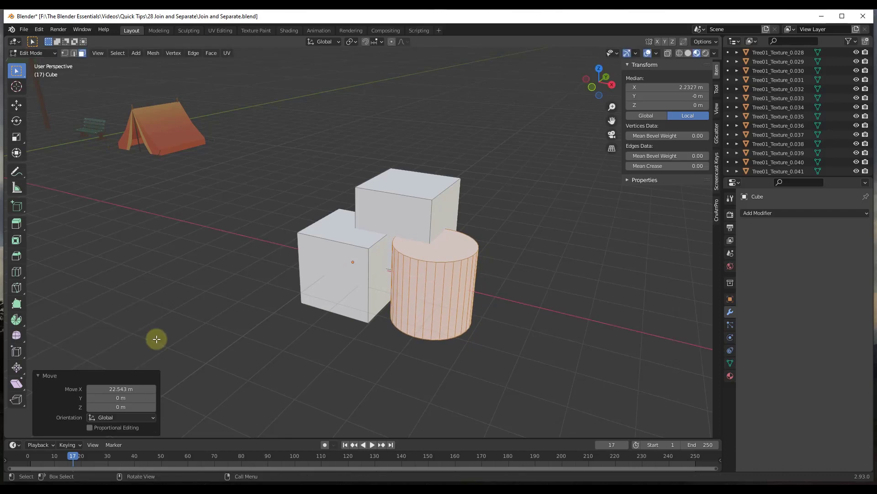
- Raise the cylinder along Z by about 0.76 m
key("g")
key("z")
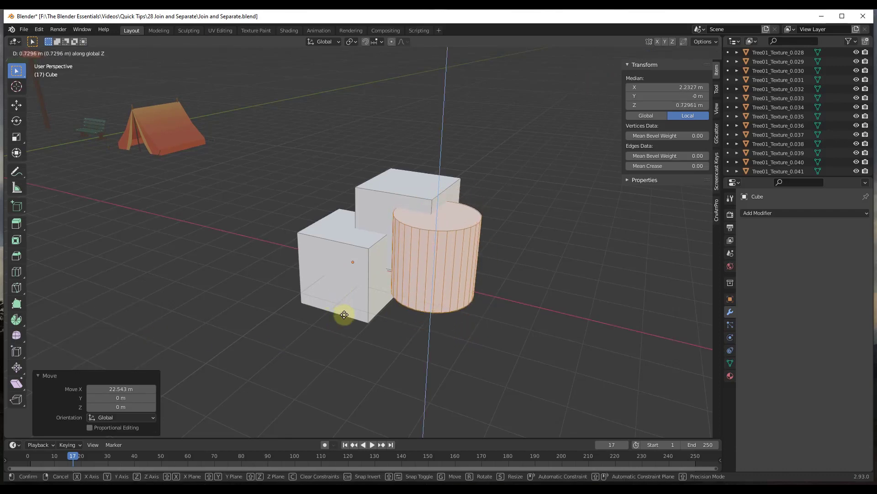
left_click(344, 314)
middle_click_drag(501, 311, 479, 268)
- Return to object mode and orbit around the joined cube-and-cylinder mesh
key("Tab")
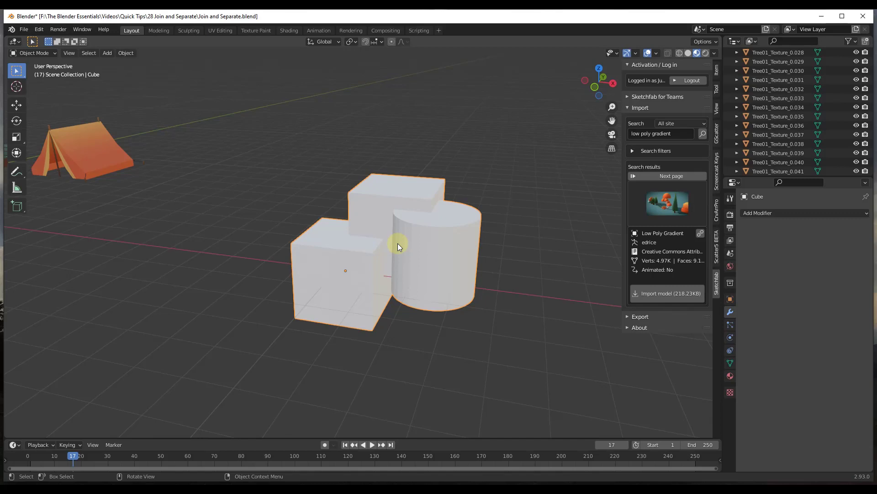
mouse_move(431, 249)
middle_mouse_down()
mouse_move(419, 246)
mouse_move(428, 248)
middle_mouse_up()
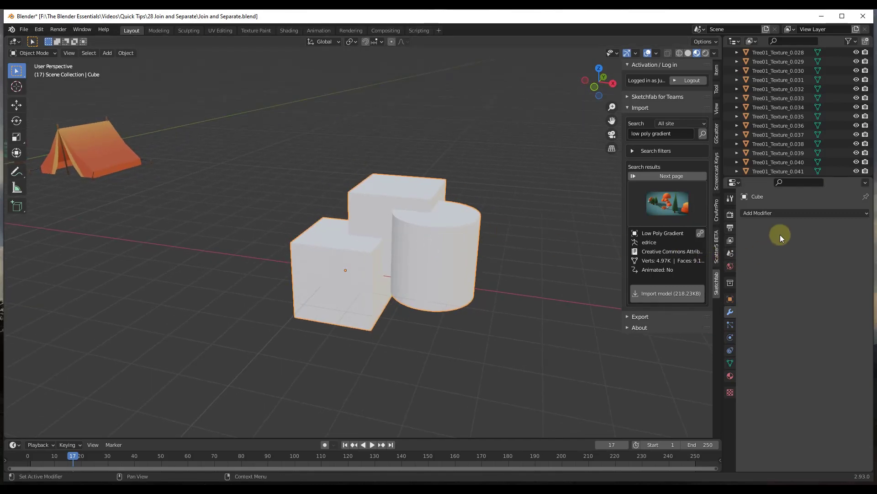
middle_click_drag(454, 277, 437, 252)
scroll(437, 248, "up", 1)
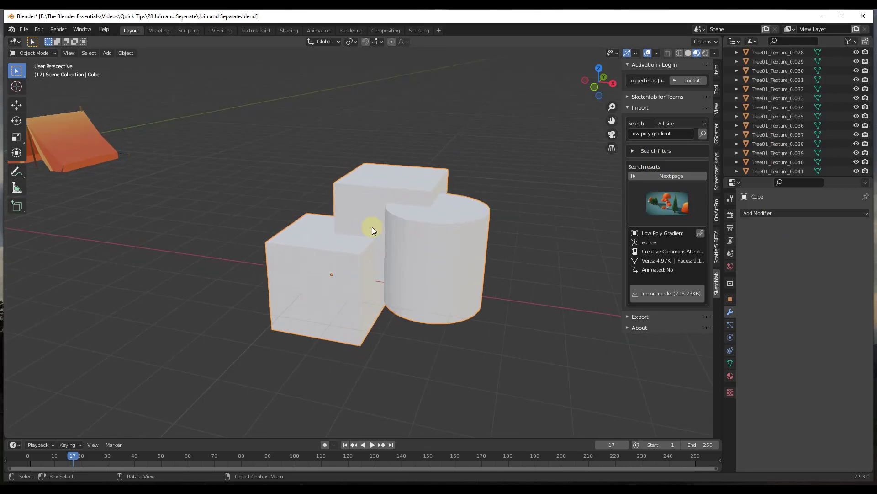
middle_click_drag(392, 245, 464, 230)
- Add a Difference Boolean modifier to Cube and try picking the cube as its cutter
left_click(777, 211)
left_click(687, 259)
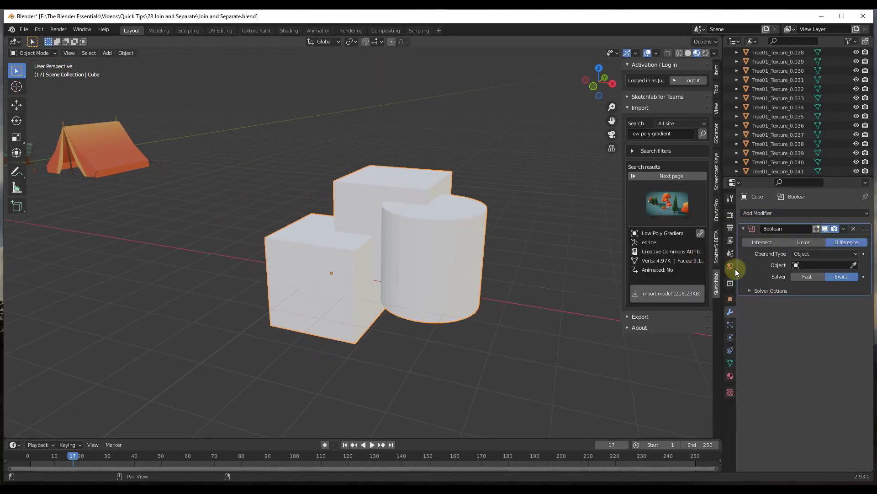
left_click(854, 265)
left_click(440, 238)
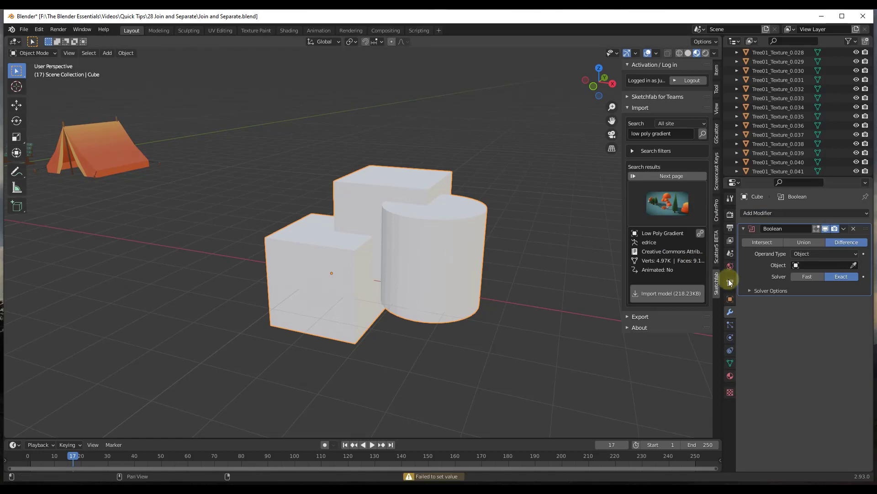
left_click(854, 265)
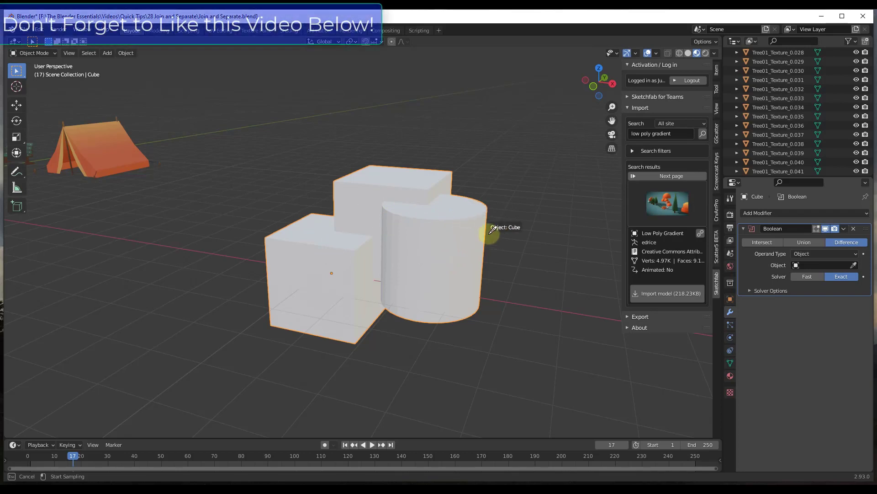
- Delete the Boolean modifier, enter edit mode and select the whole cylinder
key("Escape")
left_click(854, 229)
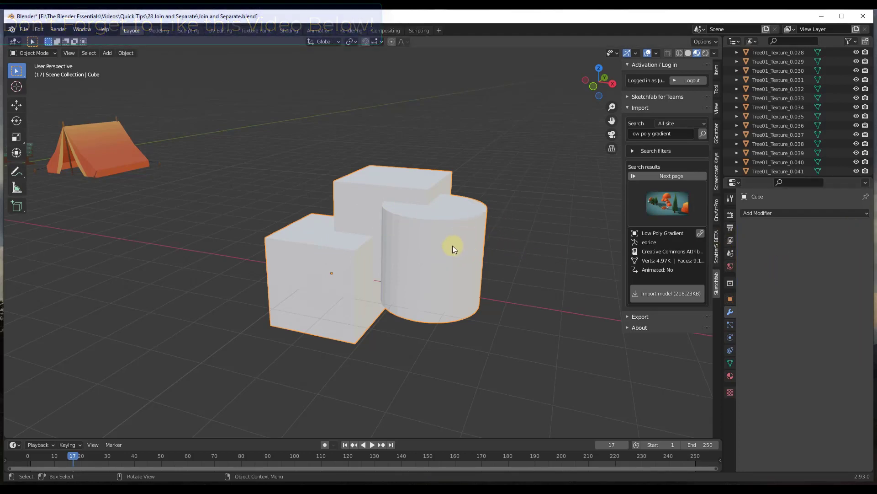
key("Tab")
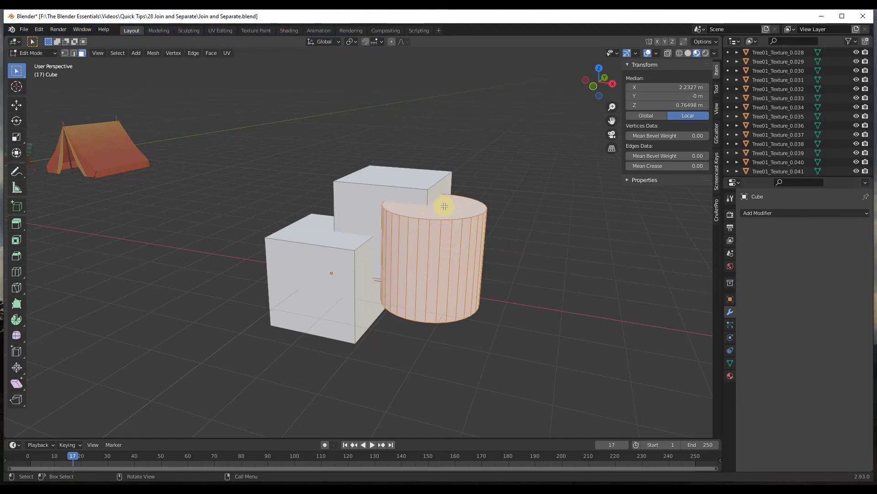
left_click(427, 254)
key("ctrl+l")
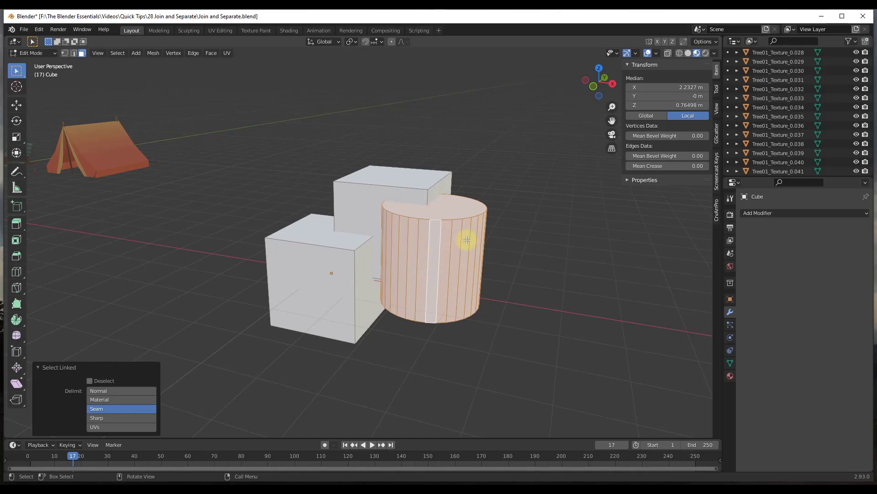
- Select all linked geometry of the back cube instead
middle_click_drag(509, 276, 485, 280)
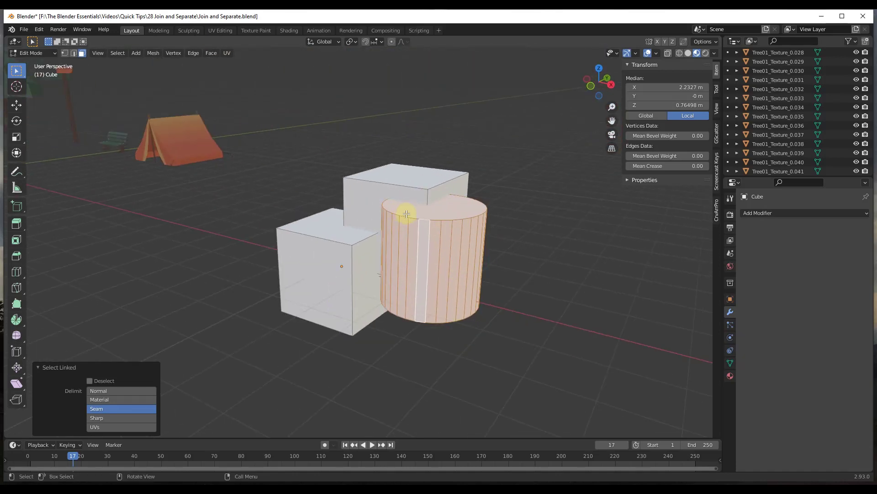
middle_click_drag(453, 237, 405, 235)
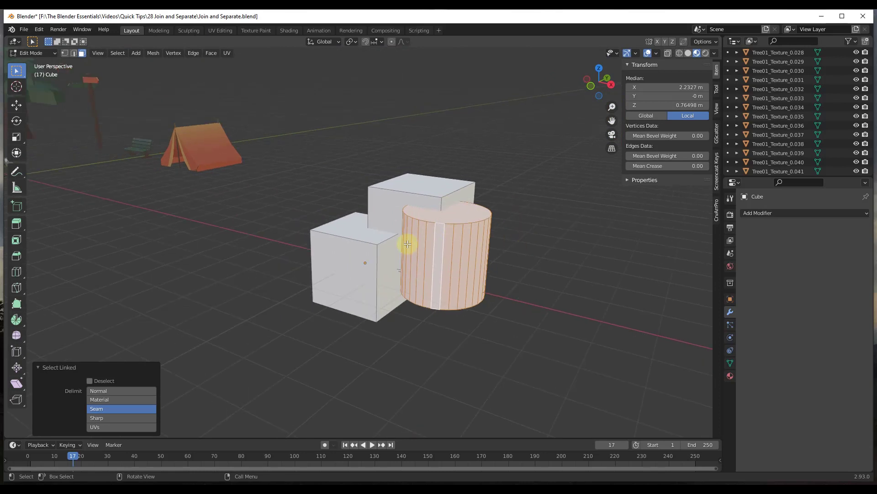
left_click(389, 211)
key("l")
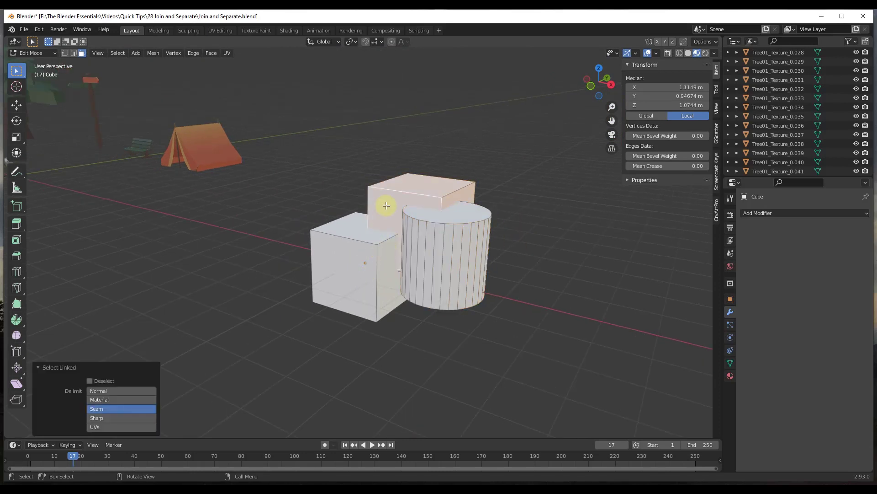
left_click(385, 206)
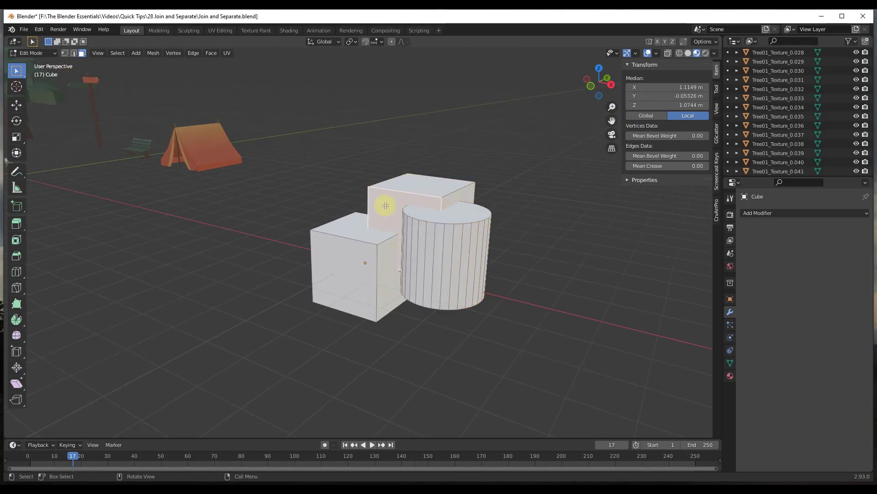
key("l")
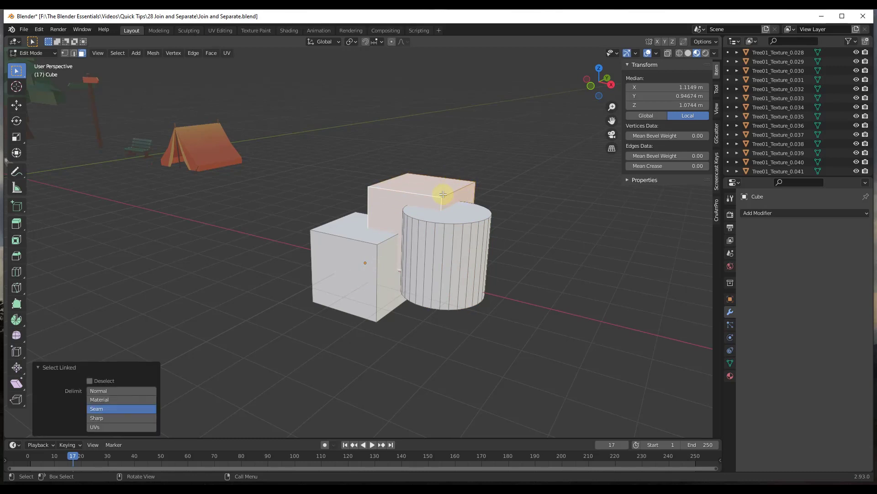
- Separate the back cube, then the linked cylinder, into new objects by selection
key("p")
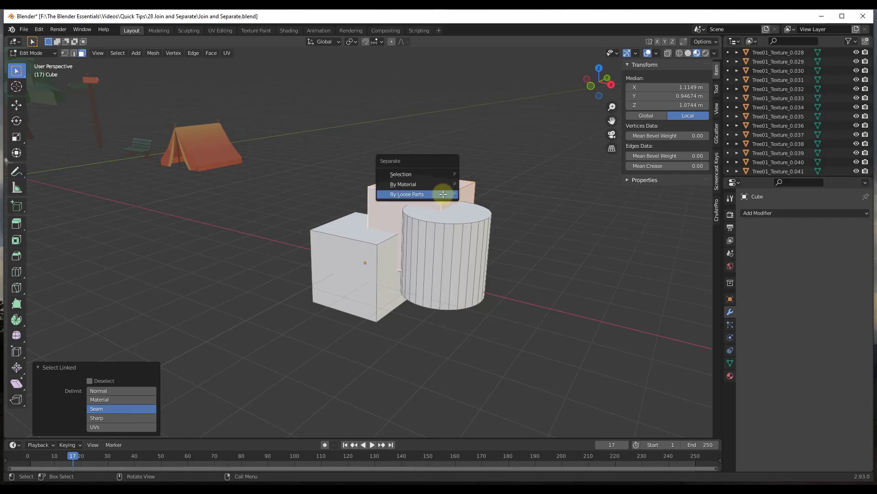
left_click(420, 178)
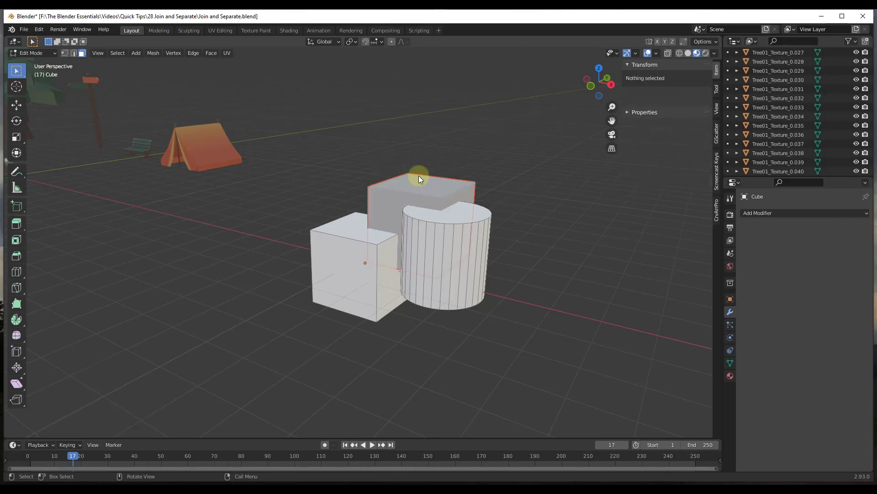
left_click(430, 254)
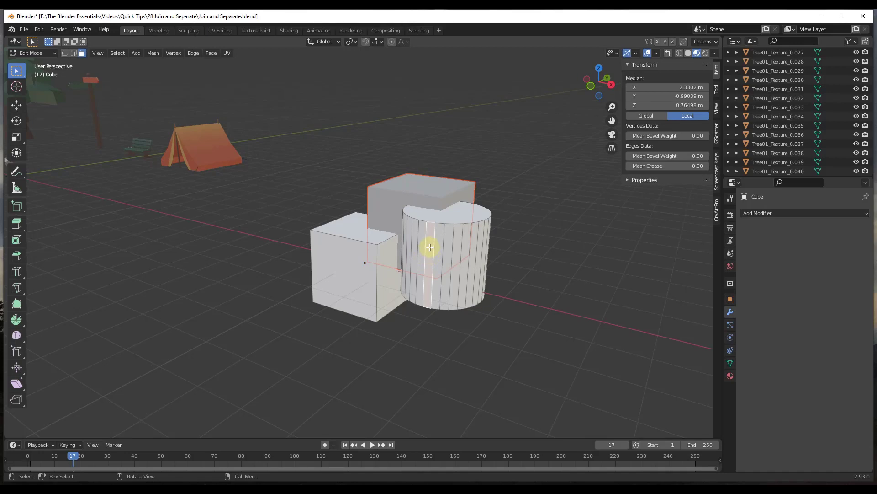
key("l")
key("p")
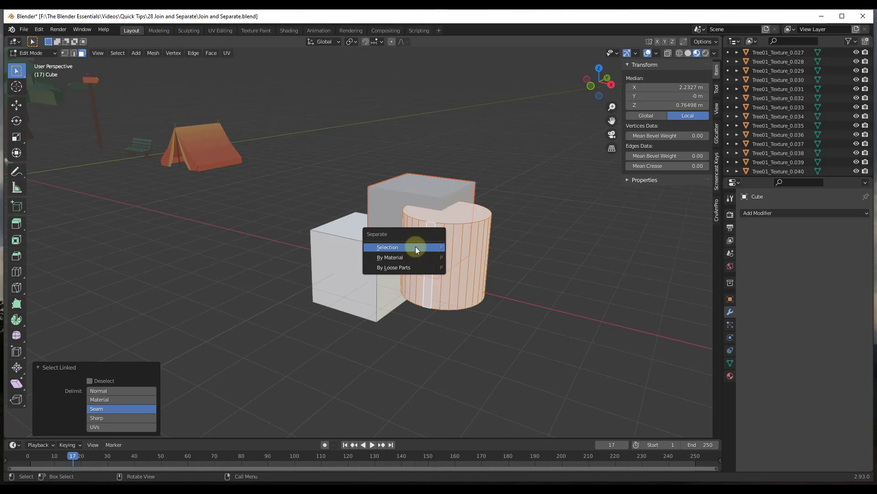
left_click(409, 247)
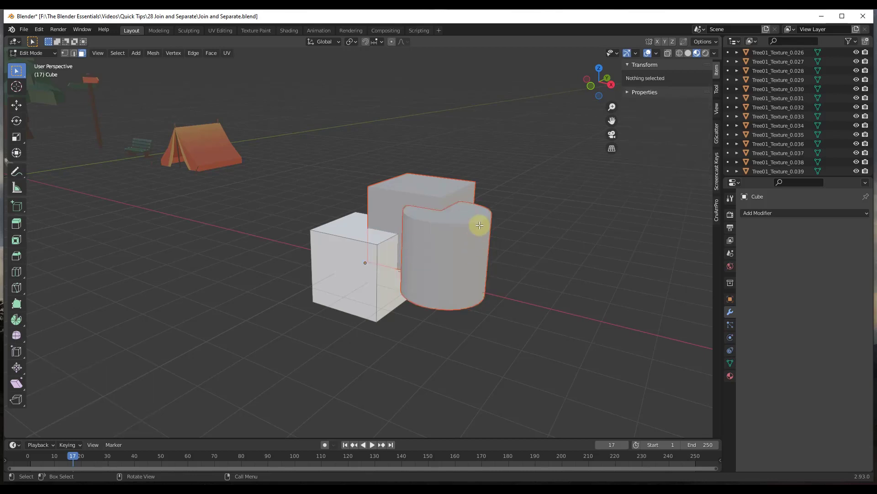
- Return to object mode and select the back cube Cube.001
key("Tab")
left_click(358, 259)
left_click(437, 229)
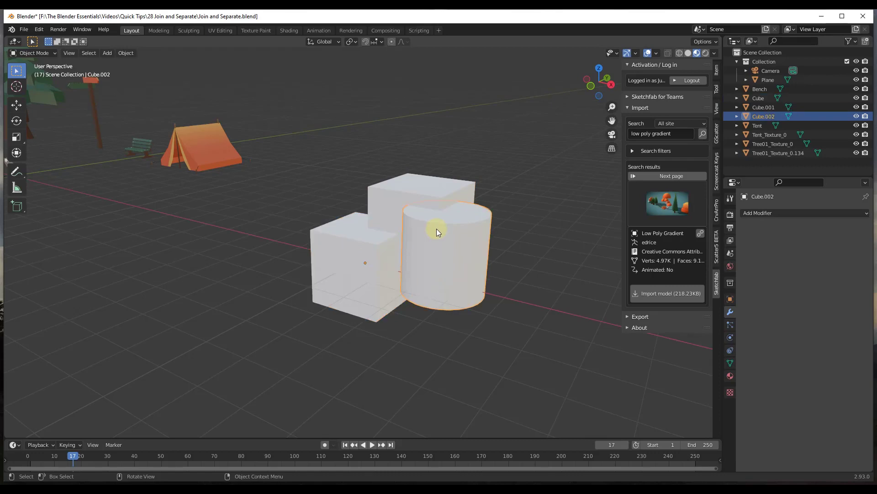
left_click(403, 197)
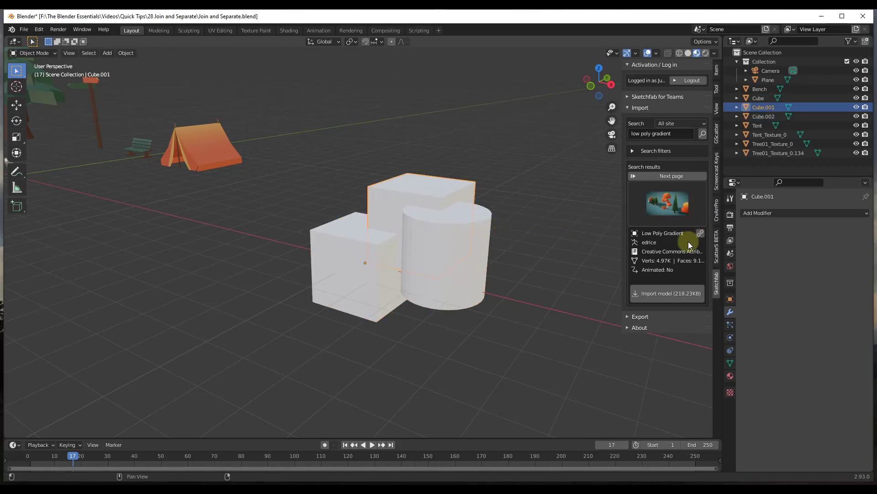
- Give Cube.001 a Boolean with Cube.002 as cutter, keeping Difference after previewing Union and Intersect
left_click(783, 213)
left_click(682, 256)
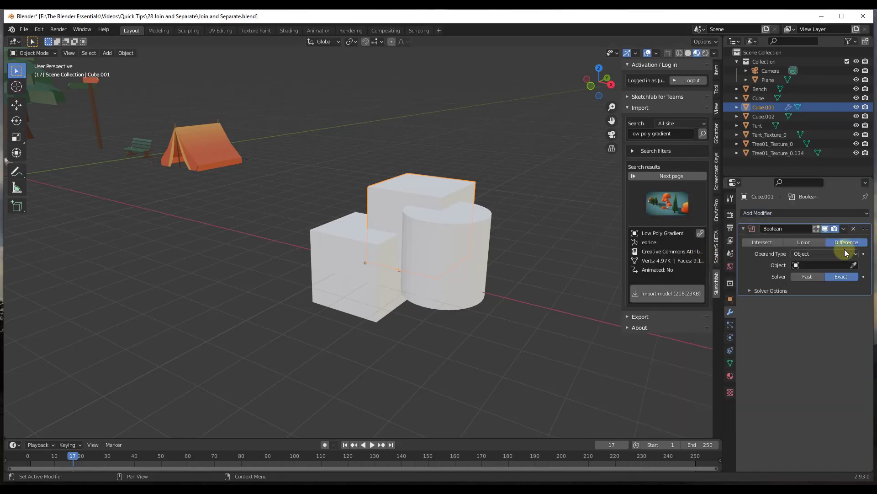
left_click(855, 264)
left_click(462, 250)
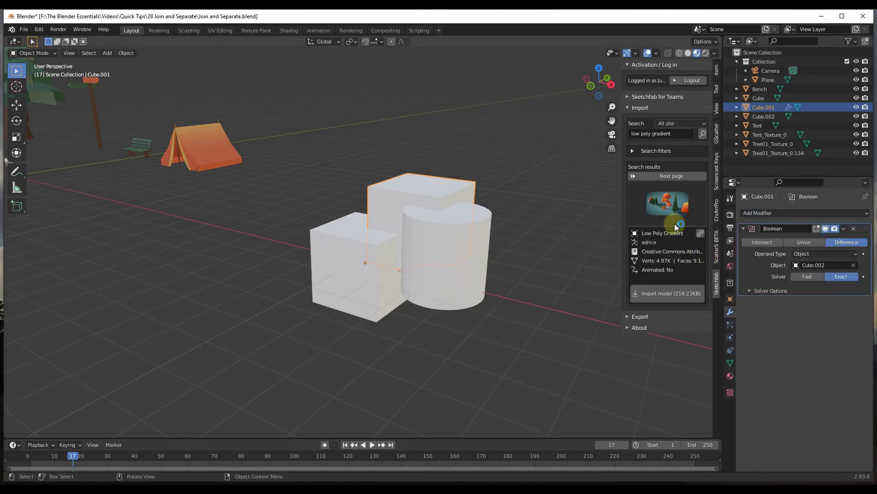
left_click(796, 240)
left_click(762, 242)
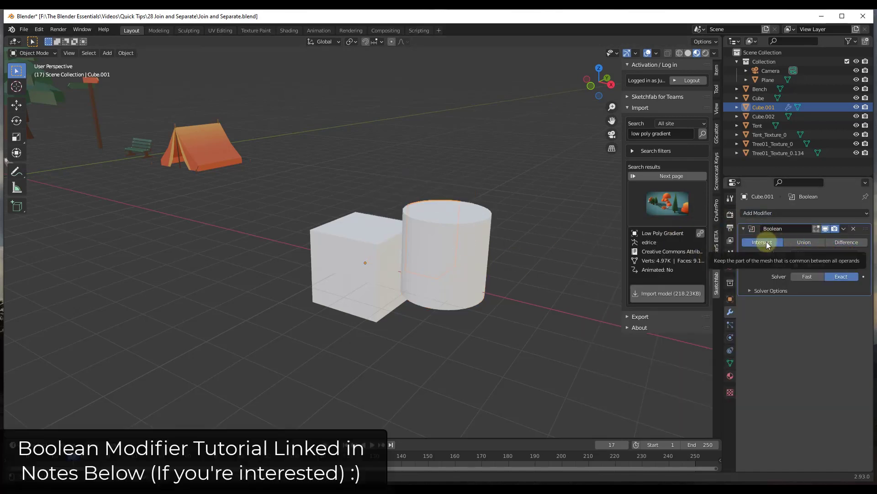
key("ctrl+z")
key("ctrl+z")
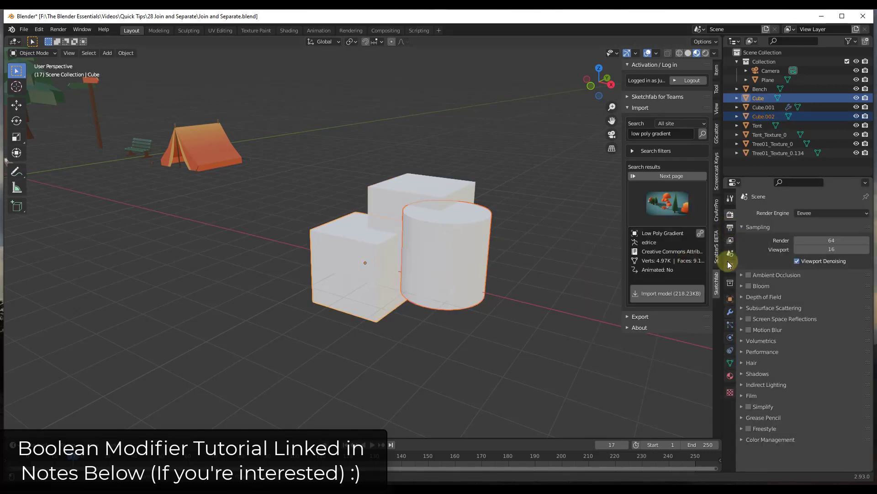
- Set the object's Viewport Display to show as Wire
left_click(729, 300)
left_click(763, 391)
scroll(792, 405, "down", 3)
left_click(822, 430)
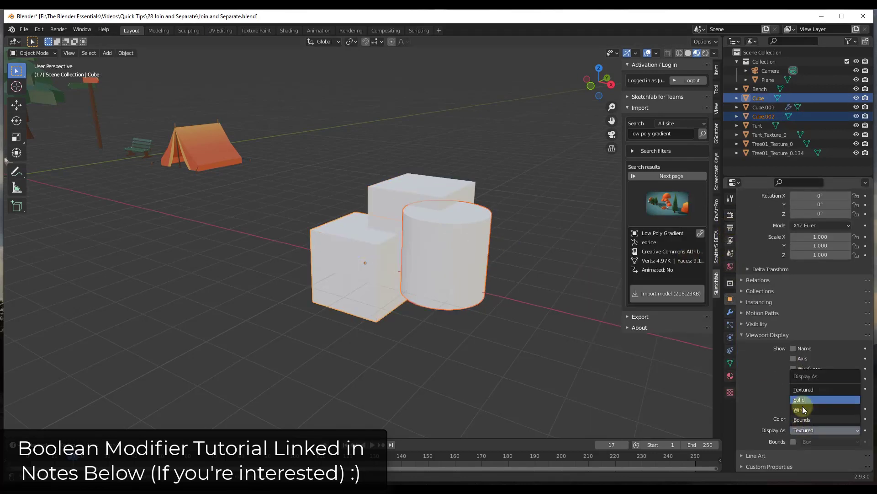
left_click(807, 399)
- Move the cylinder Cube.002 higher and to the left
middle_click_drag(507, 256, 509, 207)
left_click(510, 206)
key("g")
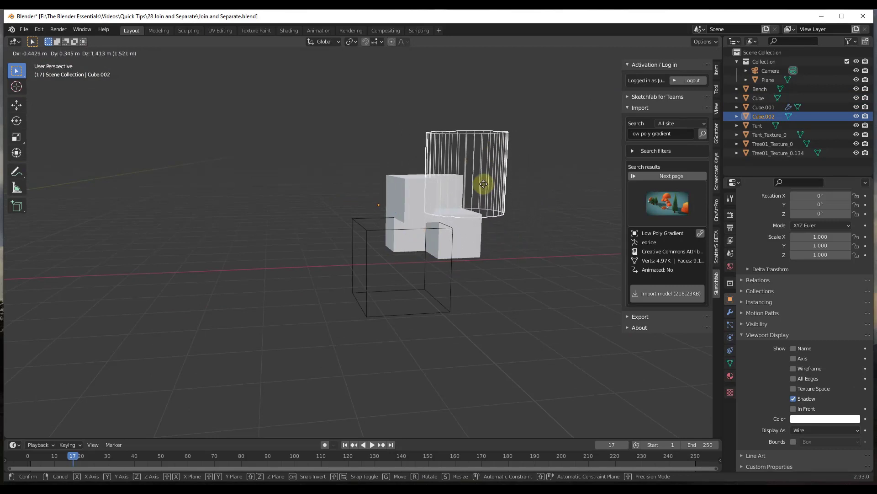
left_click(498, 194)
middle_click_drag(497, 194, 470, 187)
scroll(476, 193, "up", 3)
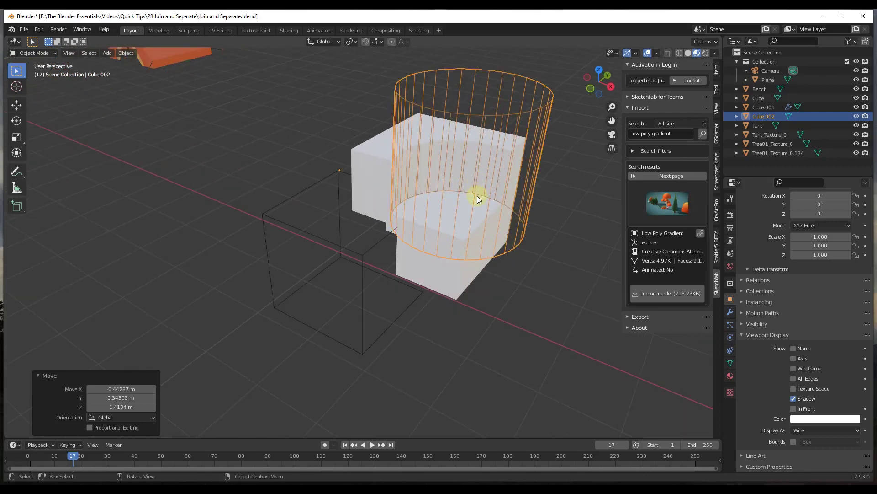
key("g")
left_click(499, 197)
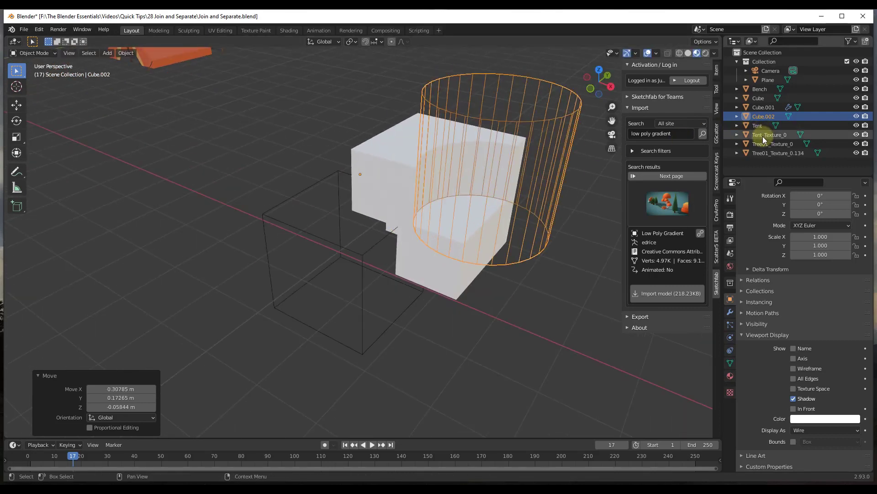